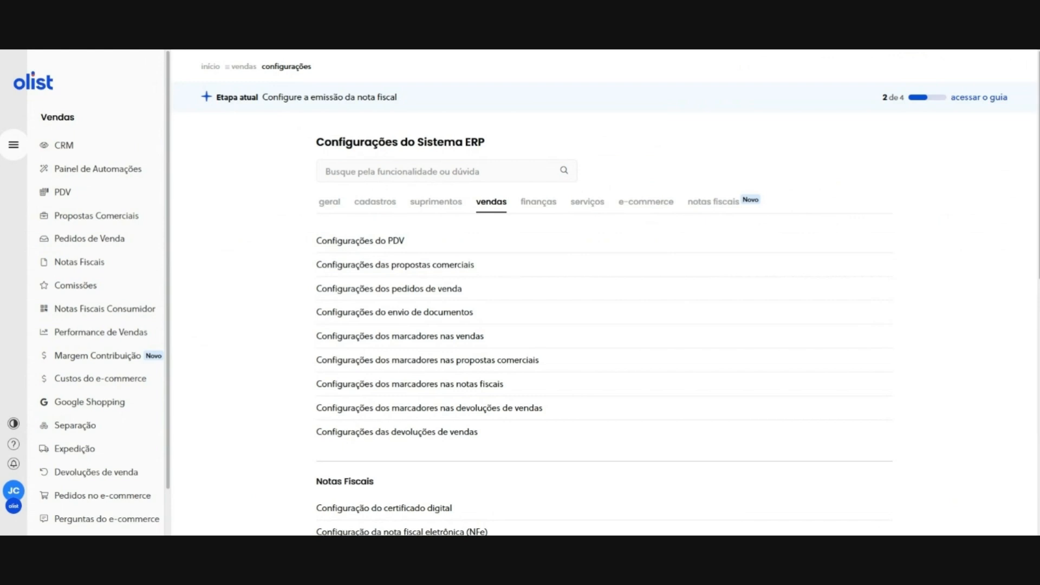
# Open the bank accounts registry in the finance settings and start adding a new bank account.
pyautogui.click(546, 206)
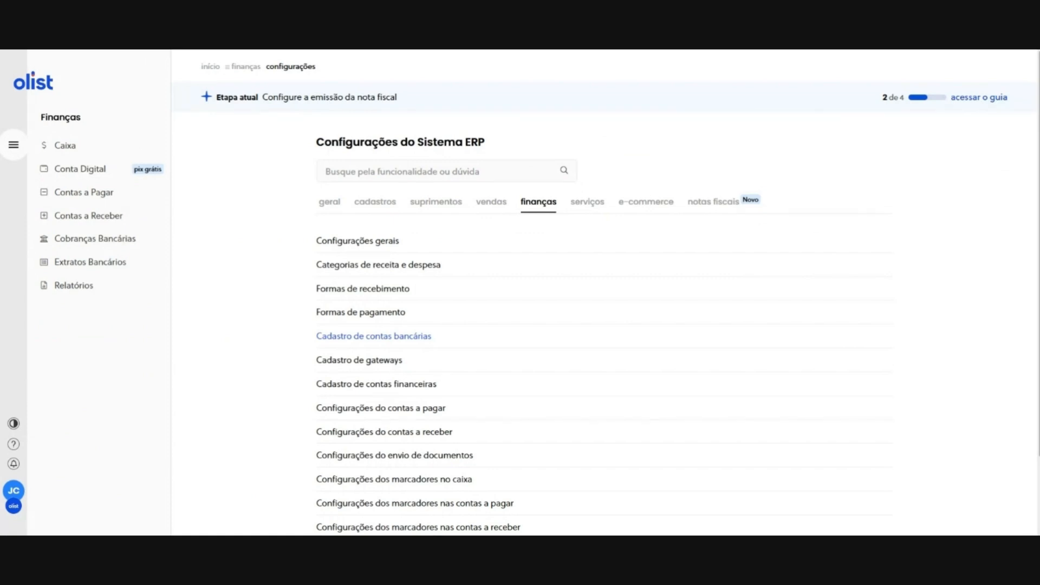
pyautogui.click(377, 335)
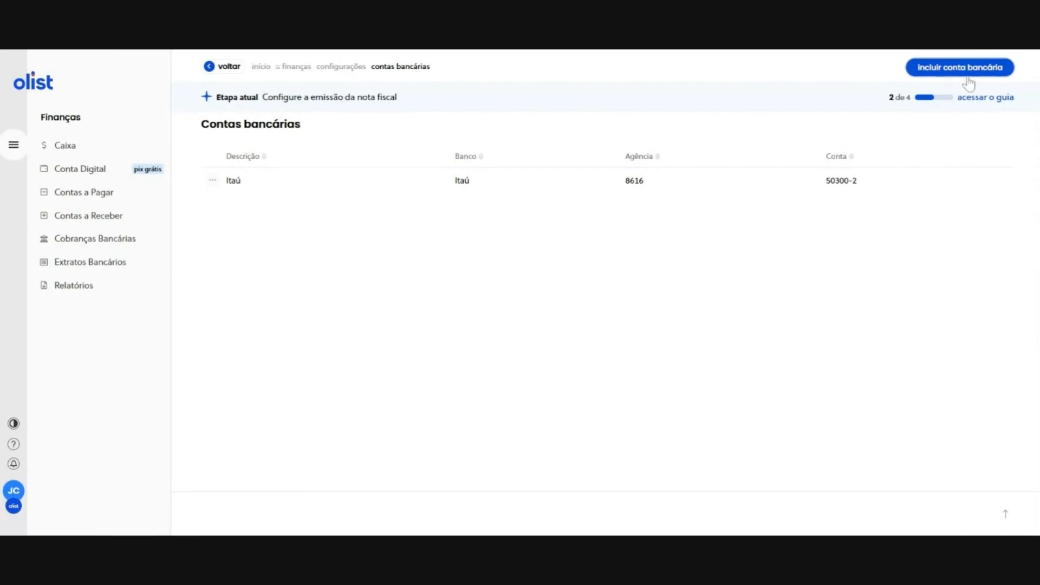
pyautogui.click(1006, 68)
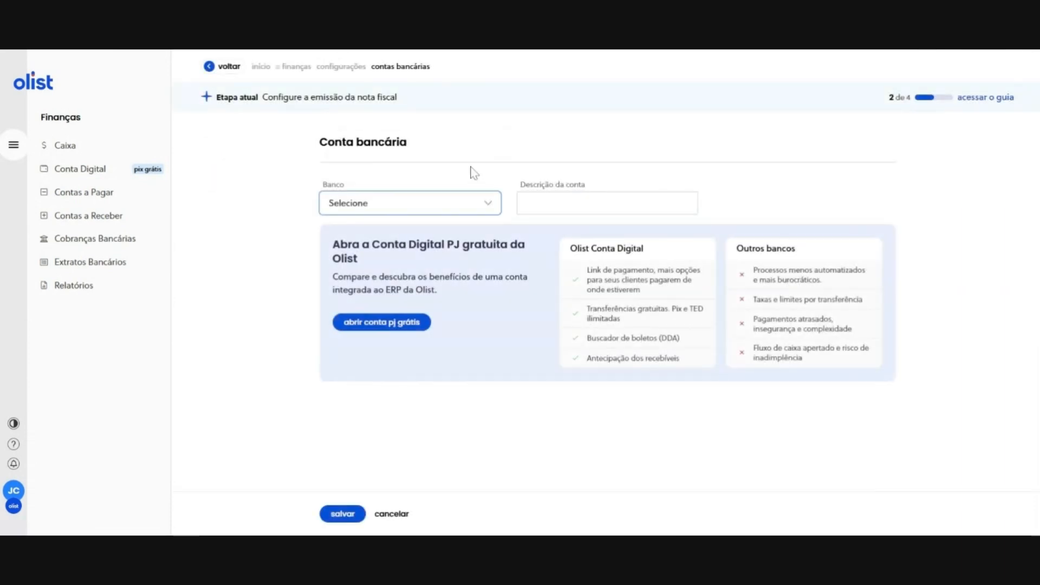
# Choose Banco do Brasil as the bank for the new account.
pyautogui.press('Down')
pyautogui.press('Down')
pyautogui.press('Down')
pyautogui.press('Down')
pyautogui.press('Down')
pyautogui.press('Down')
pyautogui.press('Down')
pyautogui.press('Down')
pyautogui.press('Down')
pyautogui.press('Down')
pyautogui.press('Down')
pyautogui.press('Down')
pyautogui.press('Down')
pyautogui.press('Up')
pyautogui.press('Up')
pyautogui.press('Up')
pyautogui.press('Up')
pyautogui.press('Up')
pyautogui.press('Up')
pyautogui.press('Up')
pyautogui.press('Up')
pyautogui.press('Up')
pyautogui.press('Up')
pyautogui.press('Return')
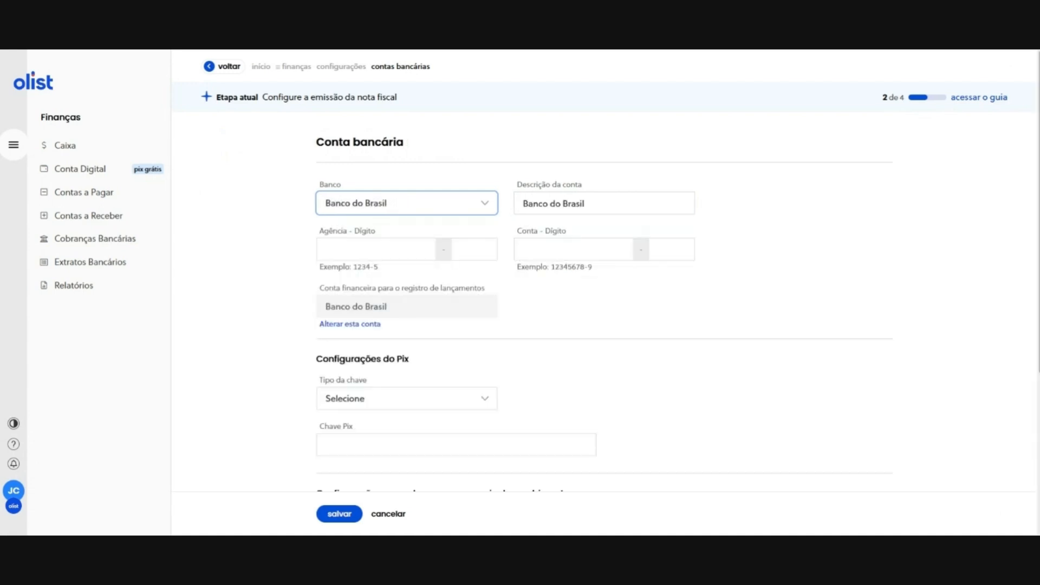
# Set the account's billing configuration to "Emissão de boletos com registro (cobrança registrada)".
pyautogui.scroll(-3, 609, 241)
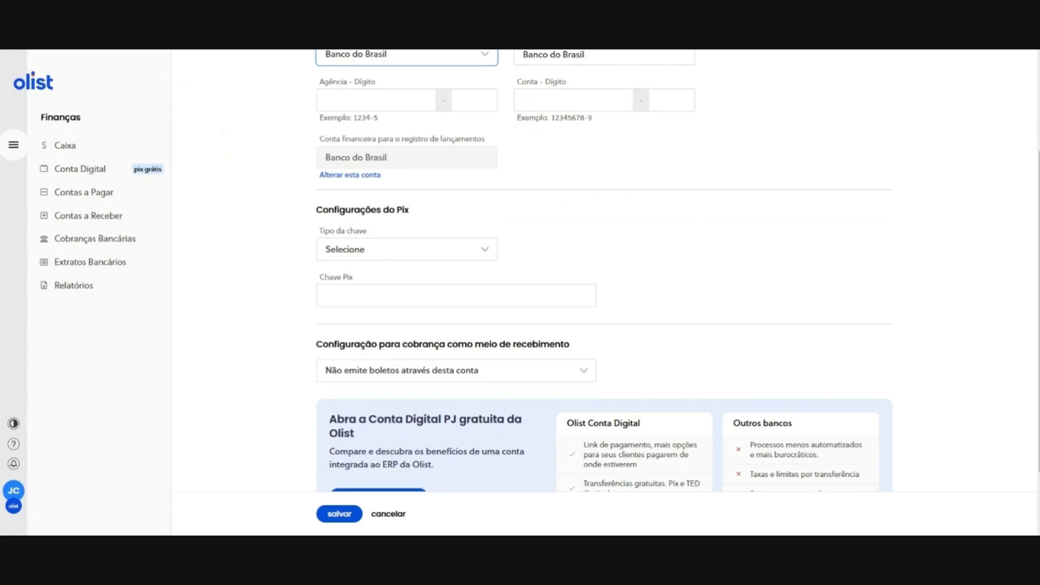
pyautogui.scroll(-2, 603, 271)
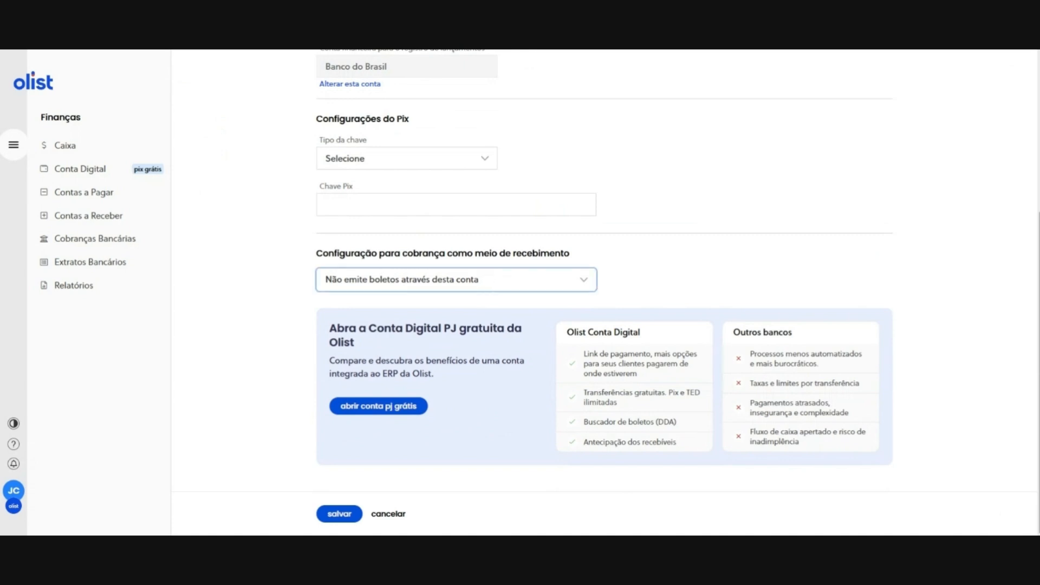
pyautogui.press('Down')
pyautogui.press('Down')
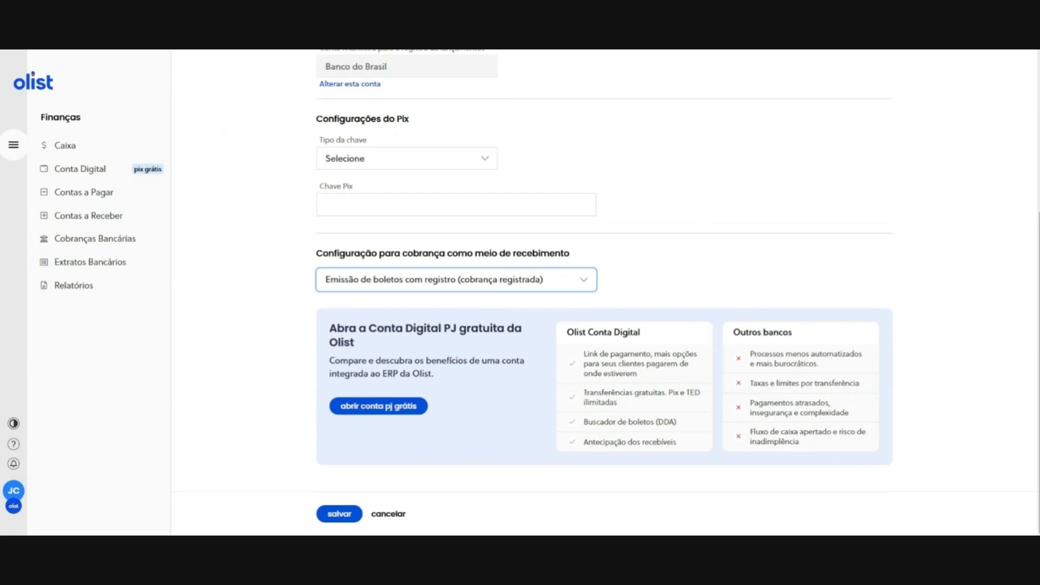
pyautogui.click(640, 159)
# Change the new account's bank to Olist Conta Digital.
pyautogui.scroll(3, 641, 159)
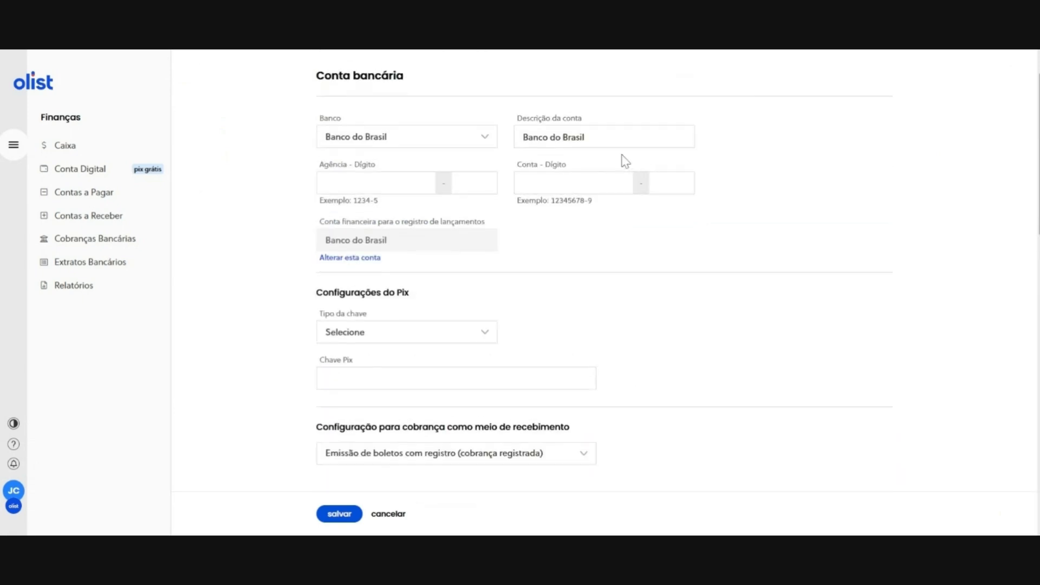
pyautogui.click(457, 140)
pyautogui.press('Up')
pyautogui.press('Up')
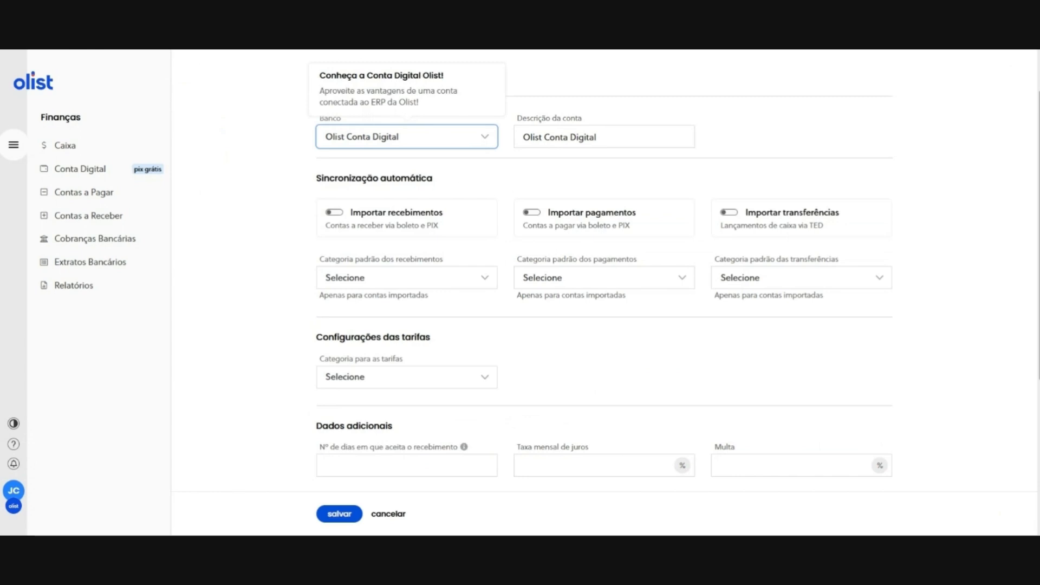
# Leave the bank account form without saving and examine the status of each receiving method under Formas de recebimento.
pyautogui.scroll(2, 307, 232)
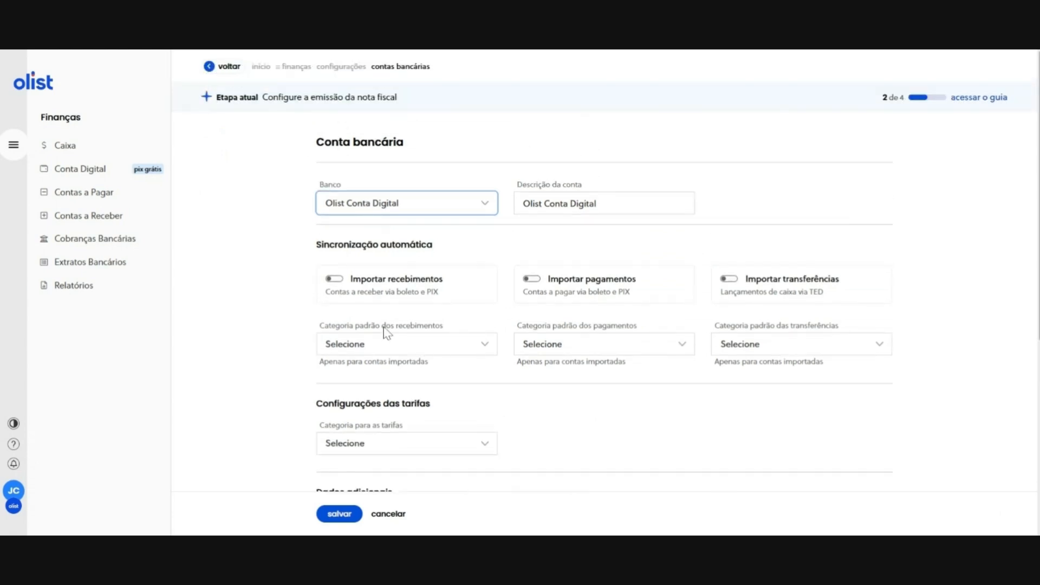
pyautogui.click(229, 74)
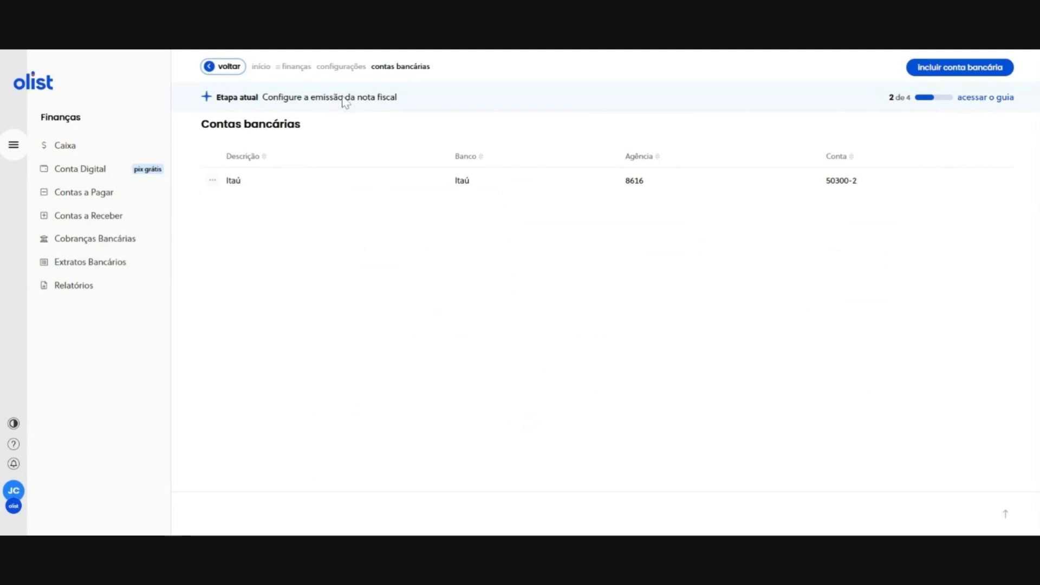
pyautogui.click(239, 66)
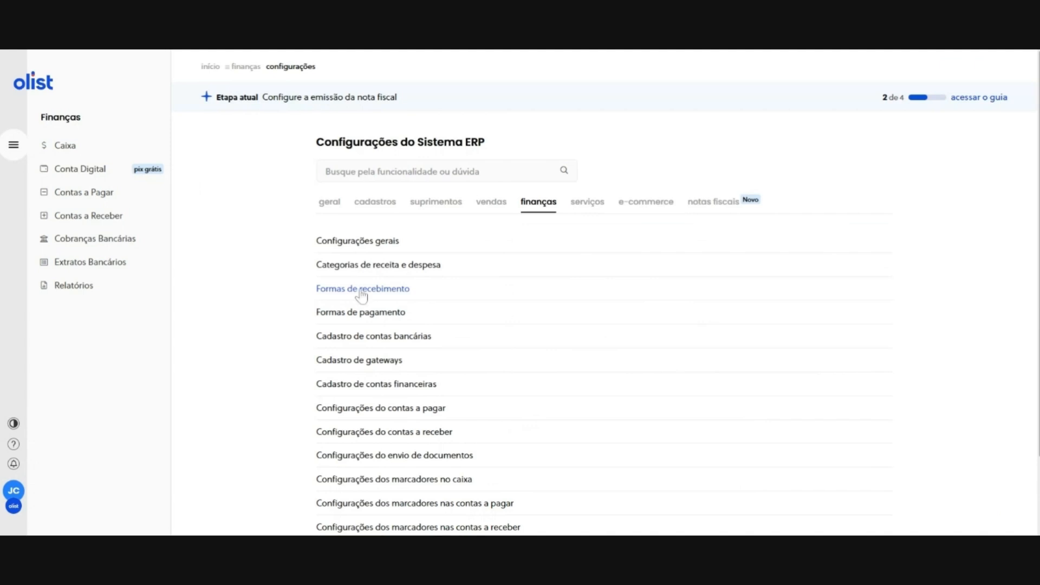
pyautogui.click(361, 295)
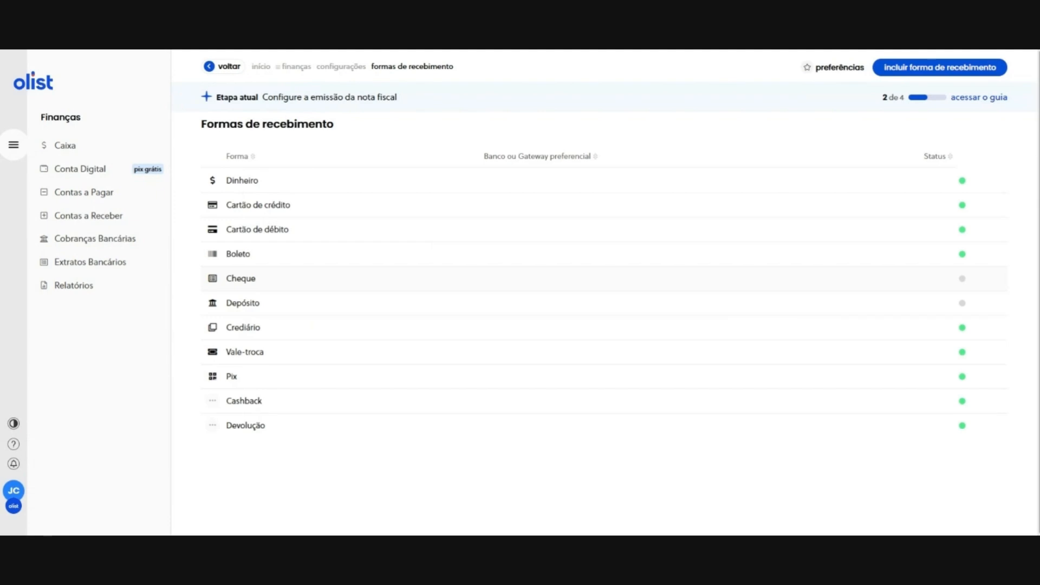
pyautogui.moveTo(962, 185)
pyautogui.moveTo(962, 287)
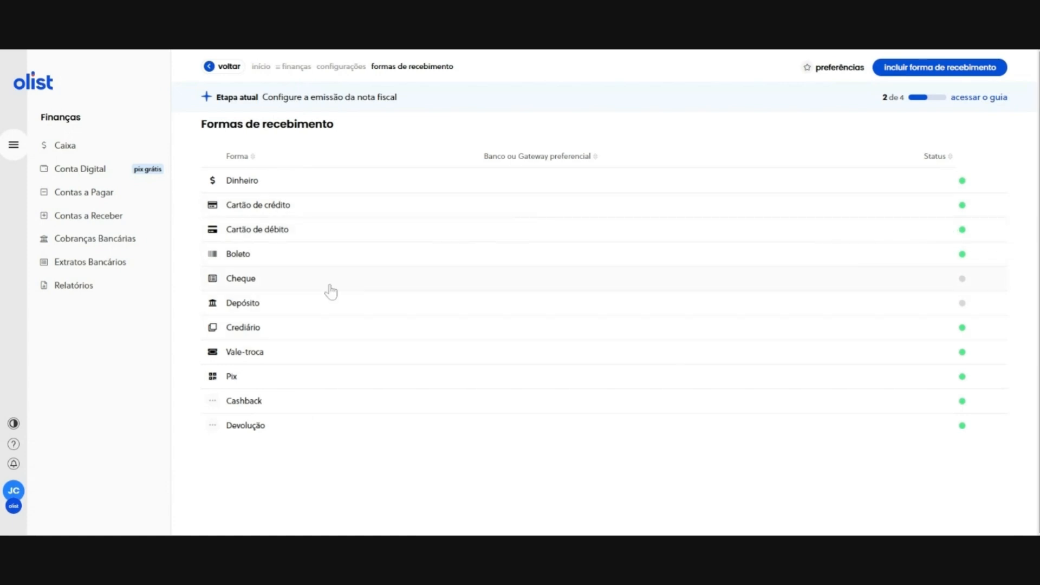
# Open the Cartão de crédito receiving method, toggle the Mercado Pago gateway off and on again, and return to the list.
pyautogui.click(269, 206)
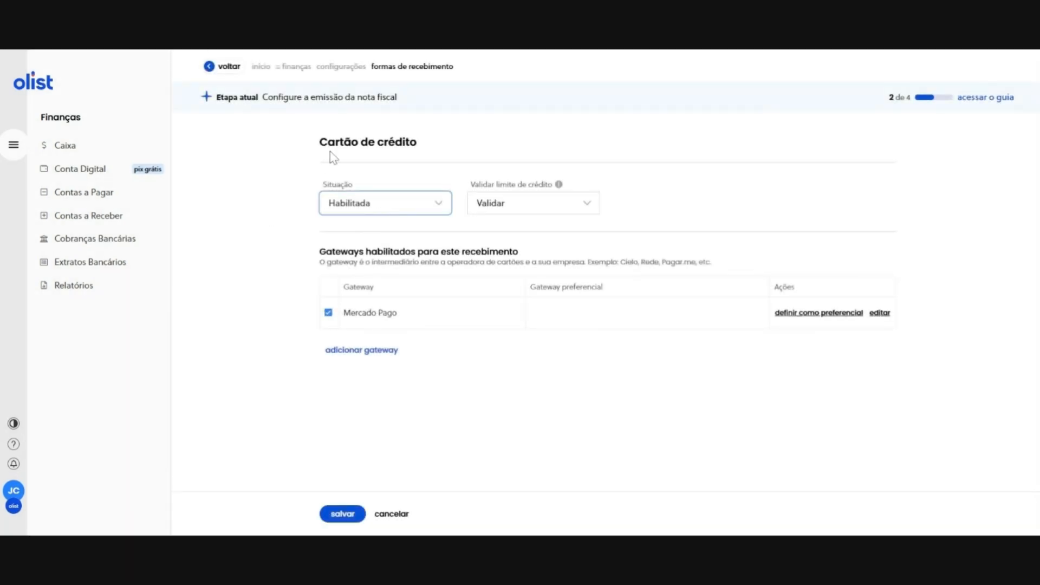
pyautogui.click(327, 314)
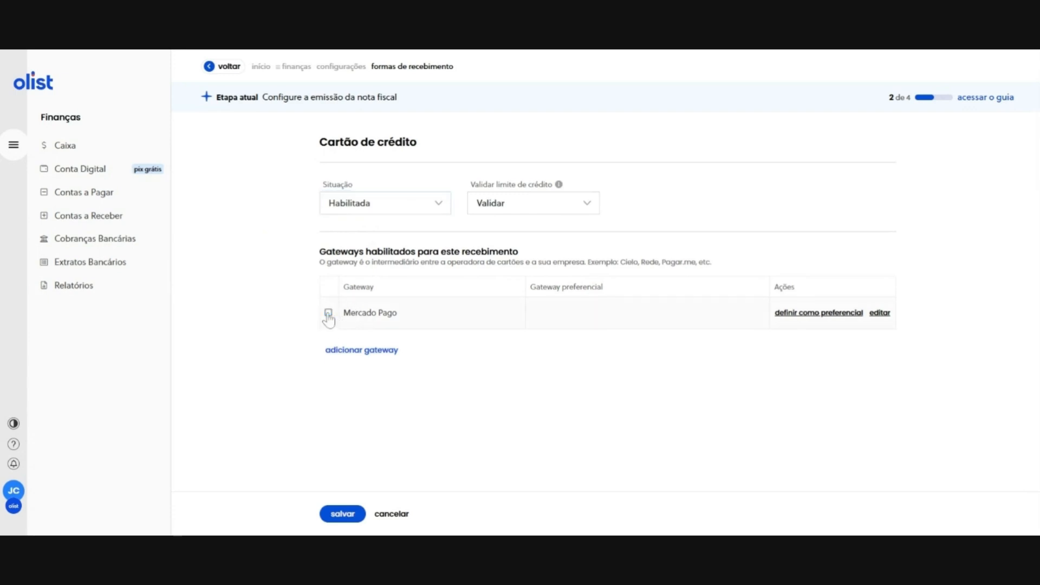
pyautogui.click(327, 315)
pyautogui.click(222, 66)
# In the Pix receiving method, try enabling Mercado Pago alongside the Itaú account.
pyautogui.click(242, 378)
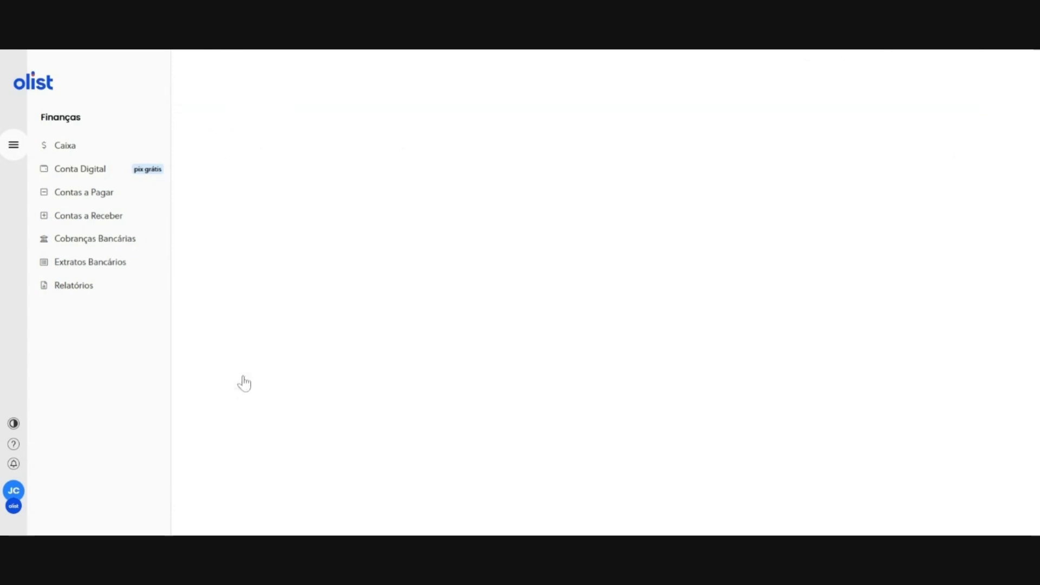
pyautogui.scroll(-2, 394, 357)
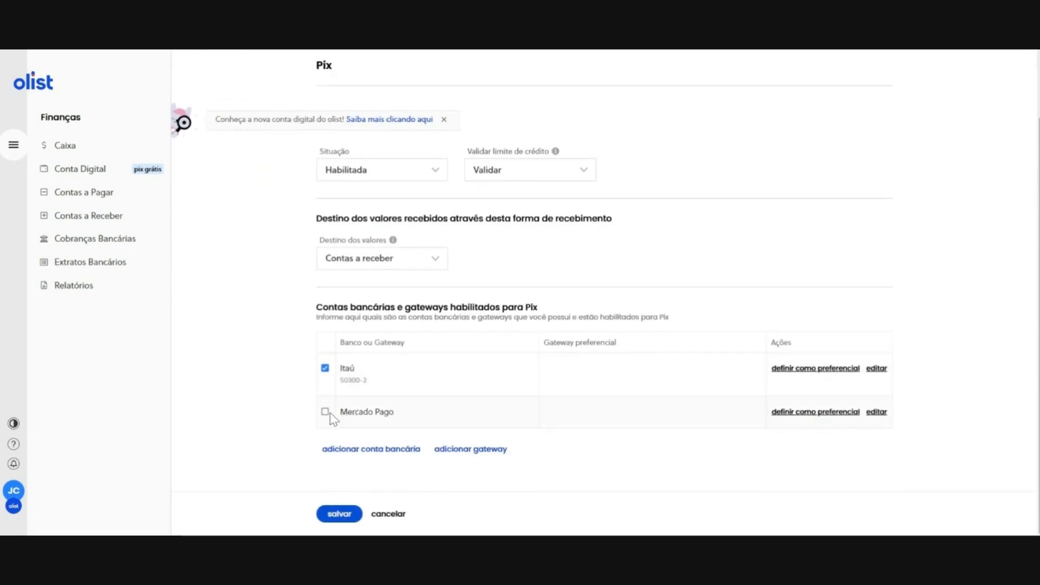
pyautogui.click(325, 411)
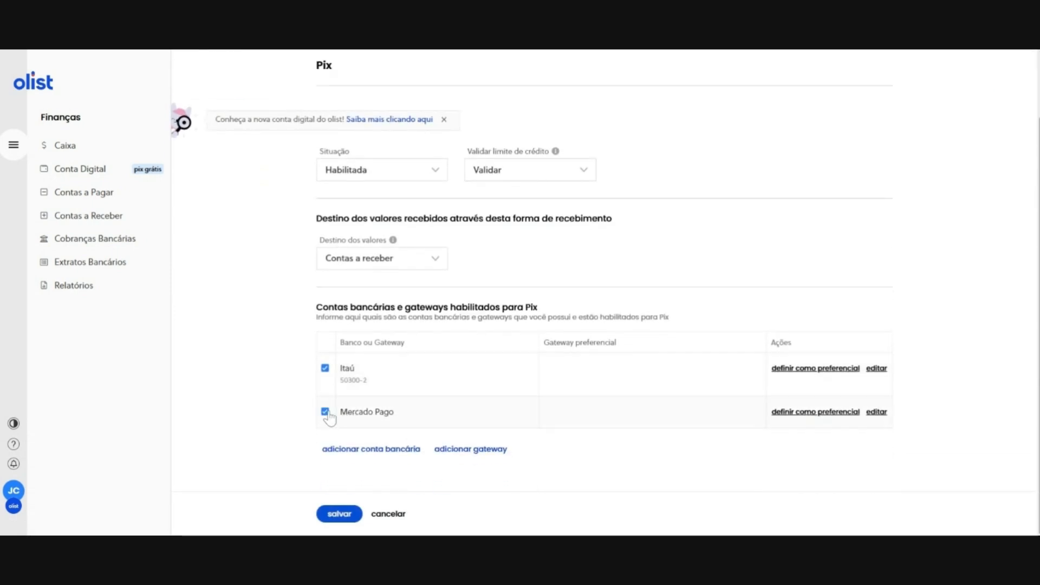
pyautogui.click(326, 369)
pyautogui.click(326, 370)
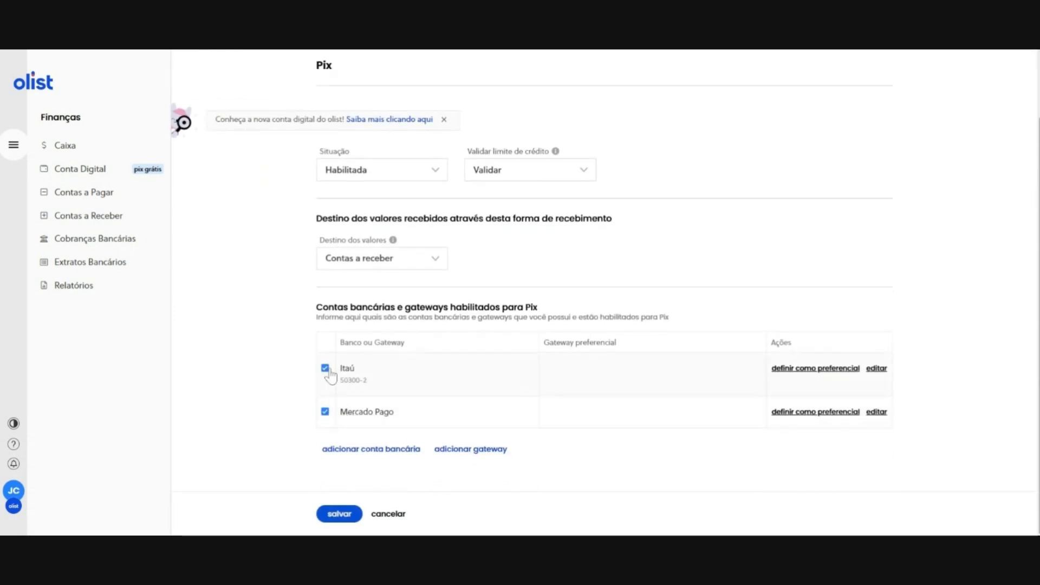
pyautogui.click(325, 411)
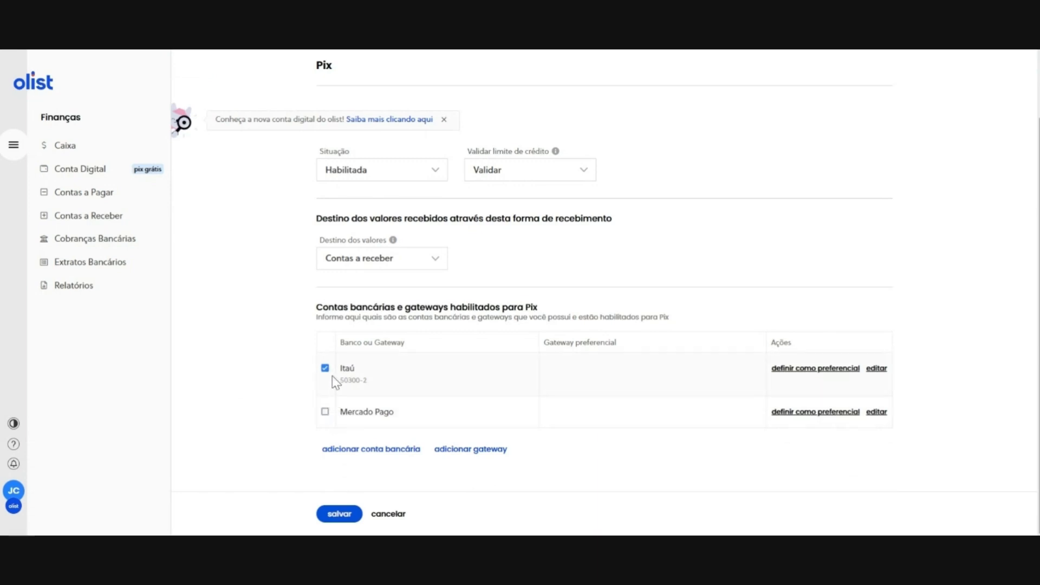
# Try enabling Mercado Pago instead of Itaú for Pix, and return to the receiving methods without saving.
pyautogui.click(325, 369)
pyautogui.click(324, 413)
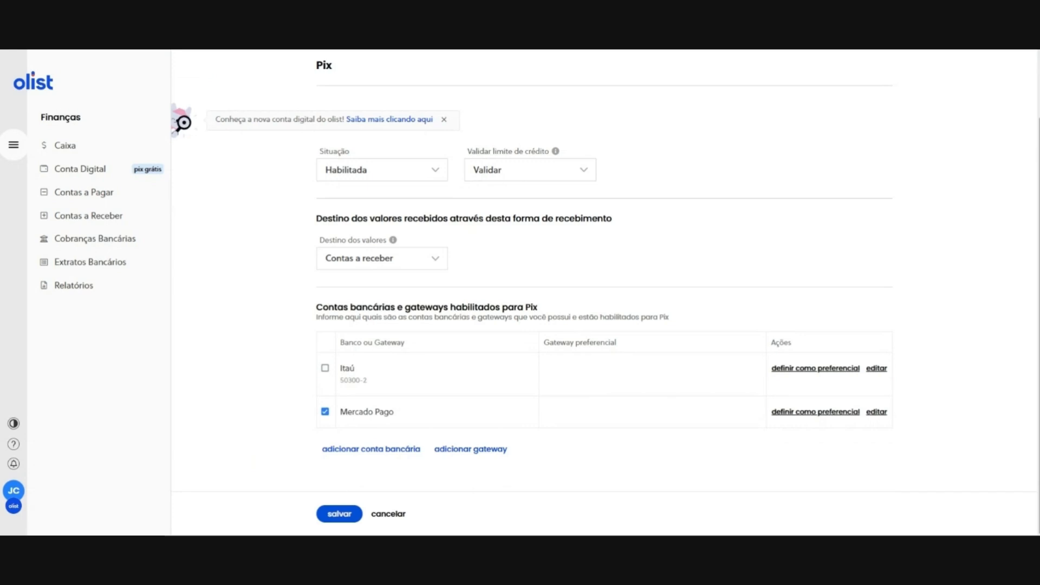
pyautogui.scroll(3, 239, 433)
pyautogui.click(225, 67)
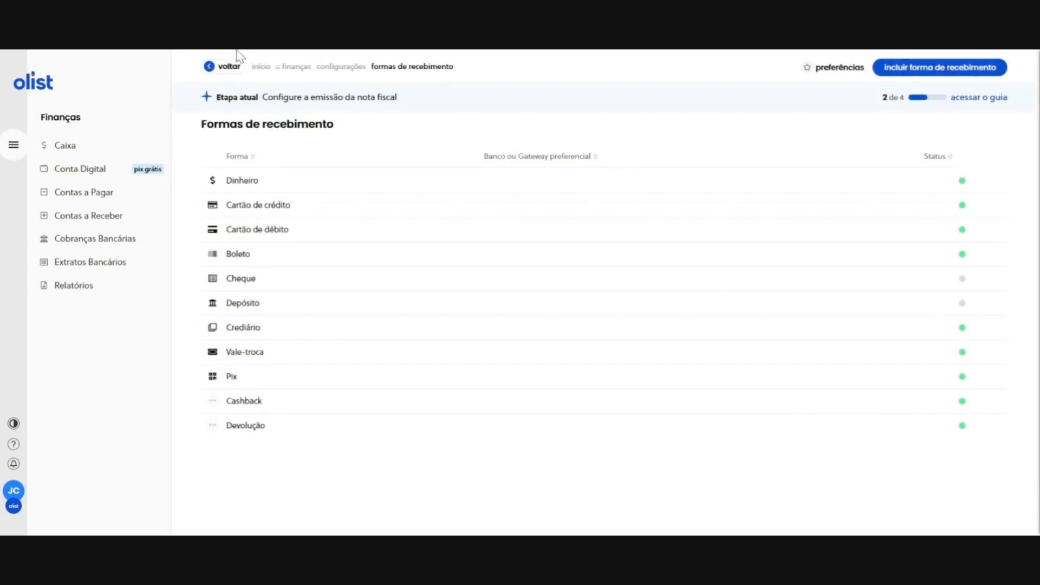
# Go back to the system settings and open the PDV configuration in the sales section.
pyautogui.click(235, 68)
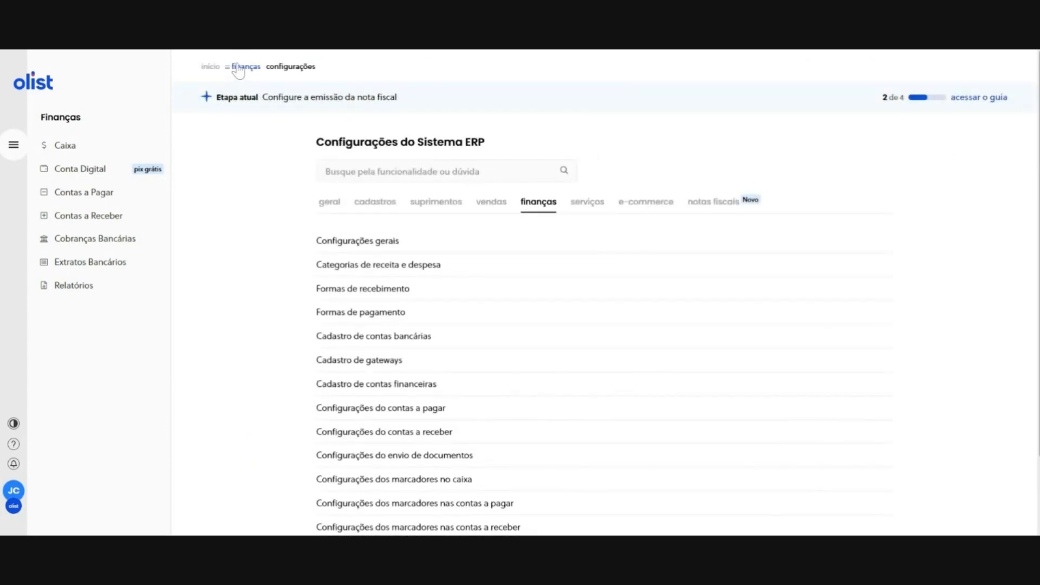
pyautogui.click(497, 217)
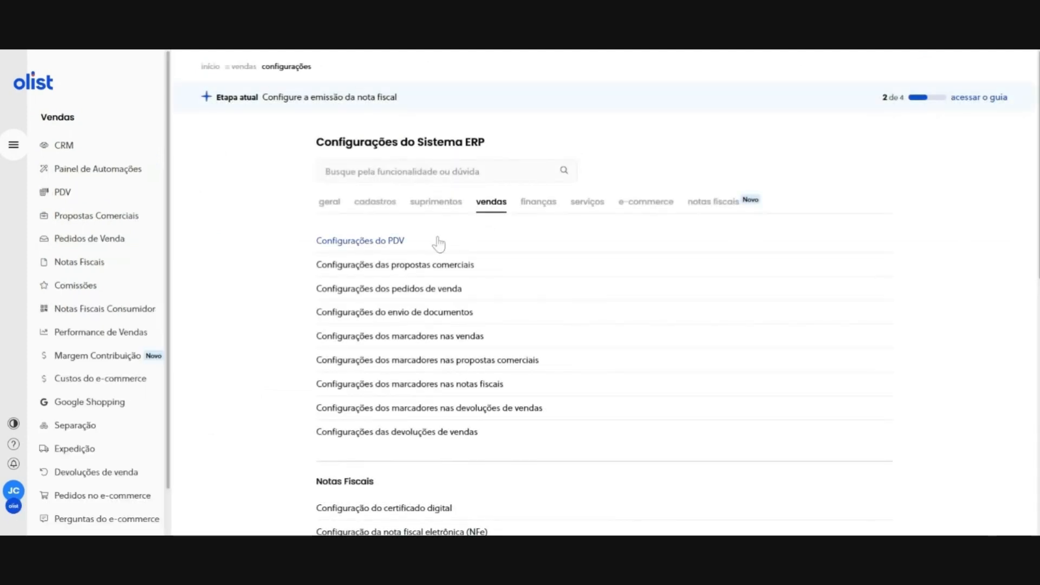
pyautogui.click(438, 244)
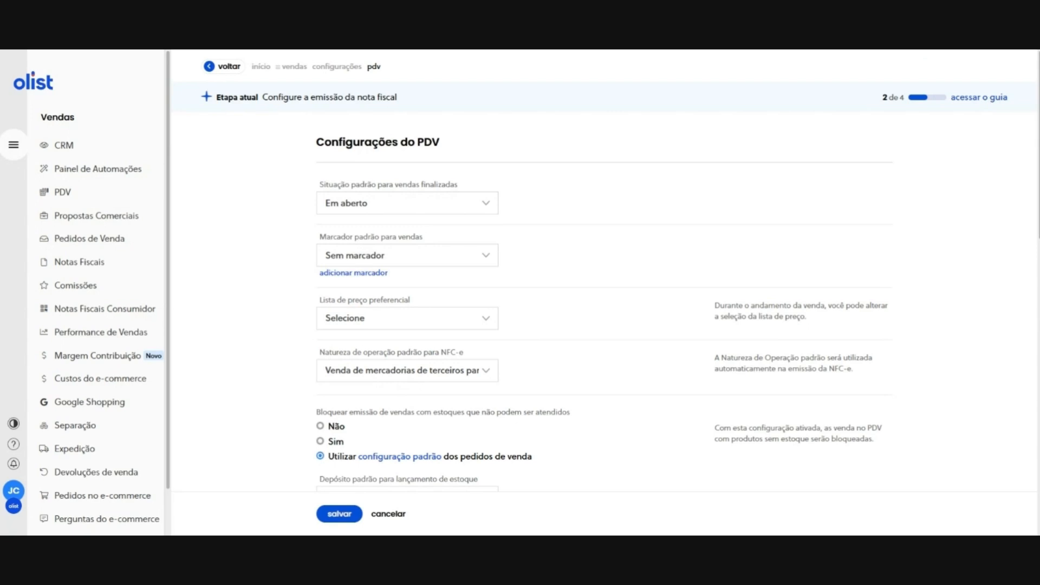
# Set the default status for finalized PDV sales to Aprovado.
pyautogui.click(442, 199)
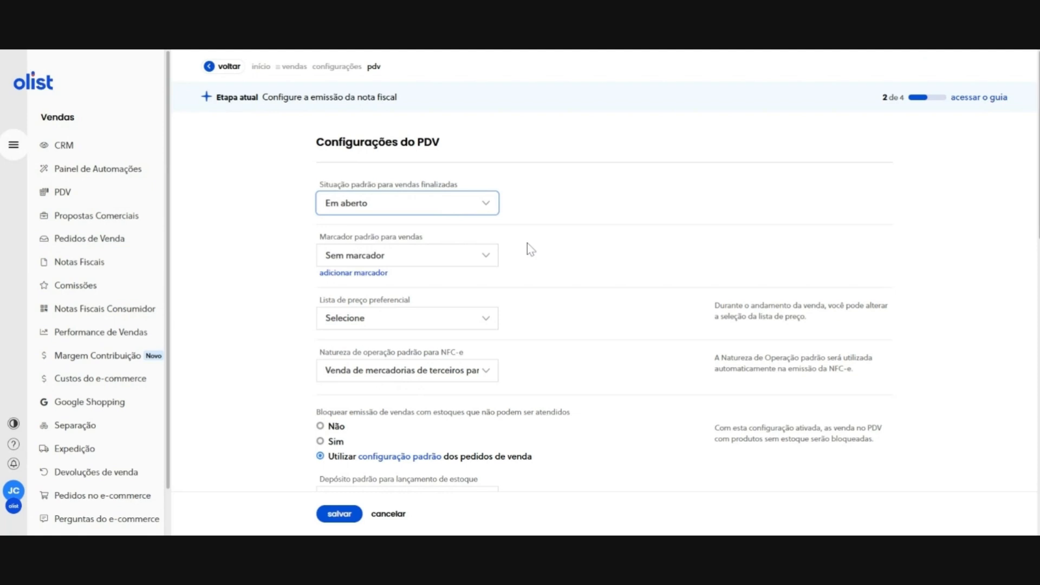
pyautogui.press('Down')
pyautogui.press('Down')
pyautogui.press('Down')
pyautogui.press('Up')
pyautogui.press('Up')
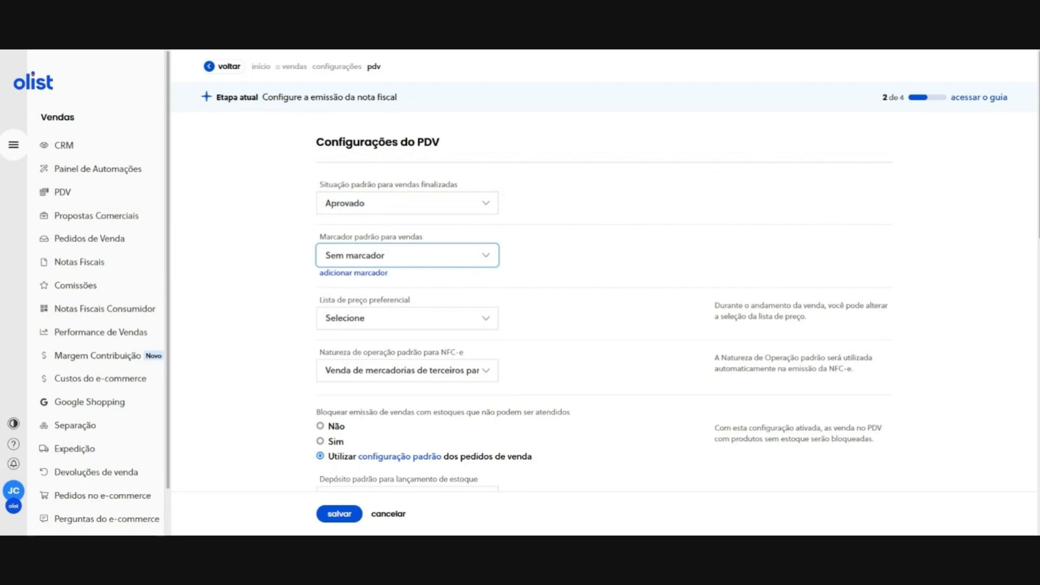
# Set the default sales marker to Loja física and open the new marker form with its colour choices.
pyautogui.press('Down')
pyautogui.press('Down')
pyautogui.press('Down')
pyautogui.press('Down')
pyautogui.press('Down')
pyautogui.click(343, 275)
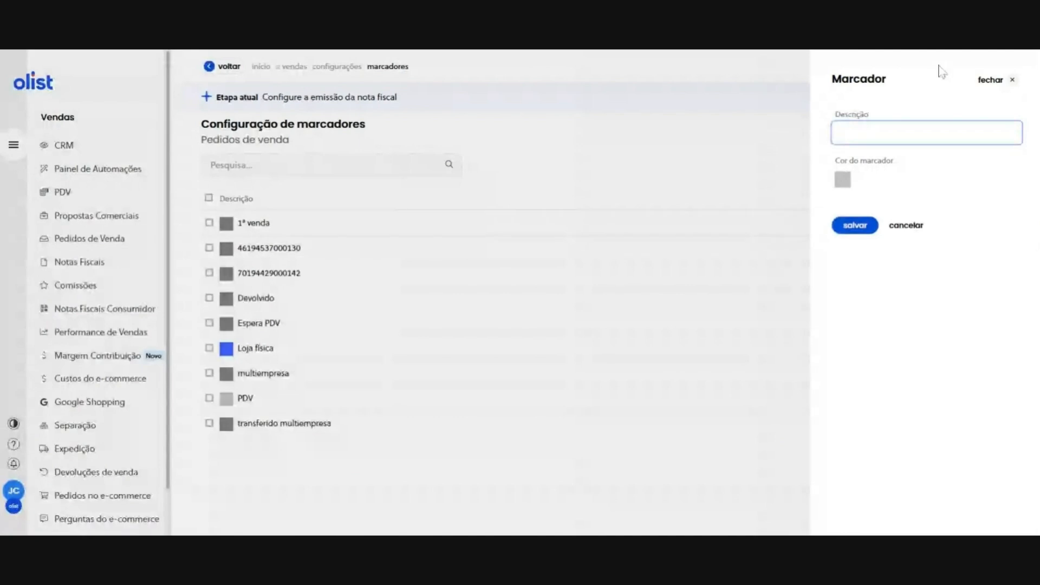
pyautogui.click(843, 179)
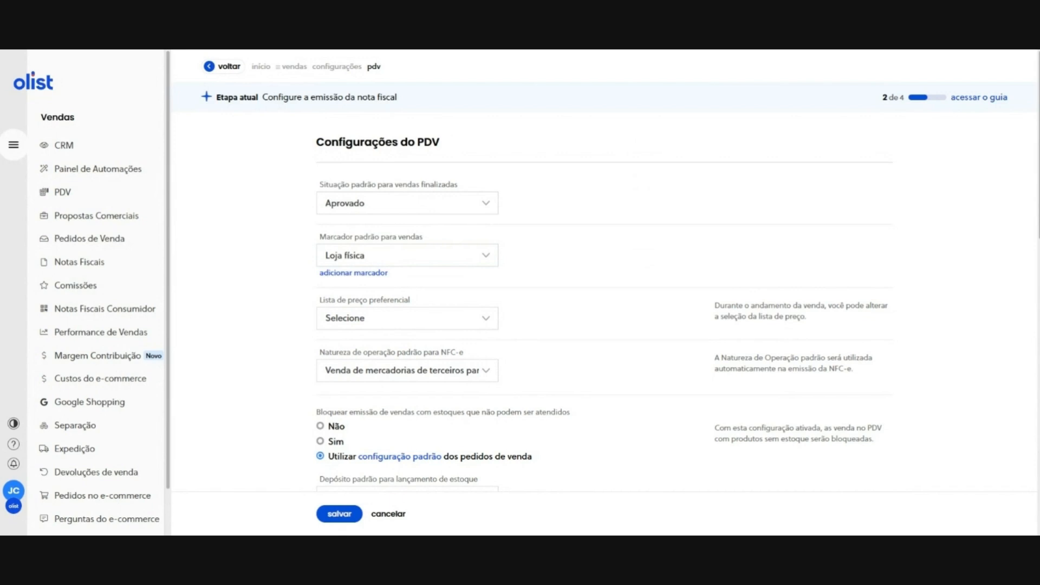
# Browse the options available for the PDV's preferred price list.
pyautogui.scroll(-2, 647, 221)
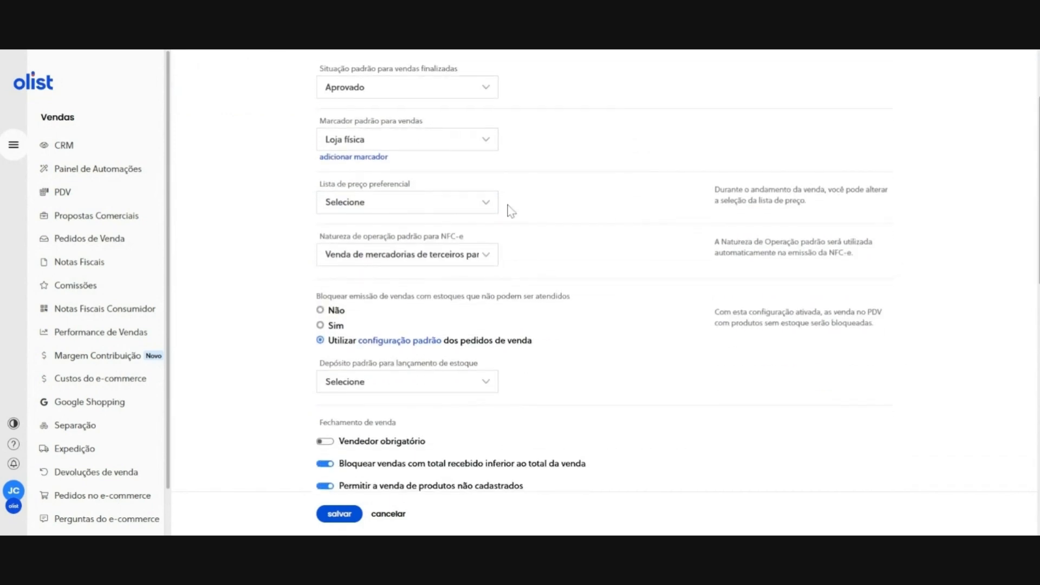
pyautogui.tripleClick(398, 192)
pyautogui.click(475, 186)
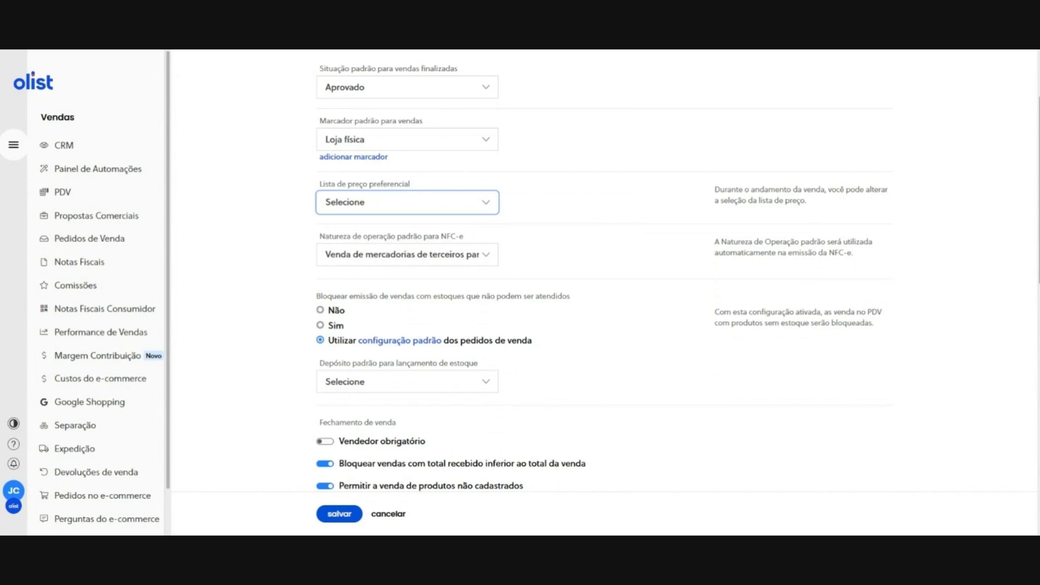
pyautogui.press('Down')
pyautogui.press('Down')
pyautogui.press('Down')
pyautogui.press('Down')
pyautogui.press('Down')
pyautogui.press('Down')
pyautogui.press('Up')
pyautogui.press('Up')
pyautogui.press('Up')
pyautogui.press('Up')
pyautogui.press('Up')
pyautogui.press('Up')
pyautogui.press('Up')
# Set the blocking of sales whose stock cannot be fulfilled to Não, after reviewing the default NFC-e operation nature.
pyautogui.scroll(-2, 621, 279)
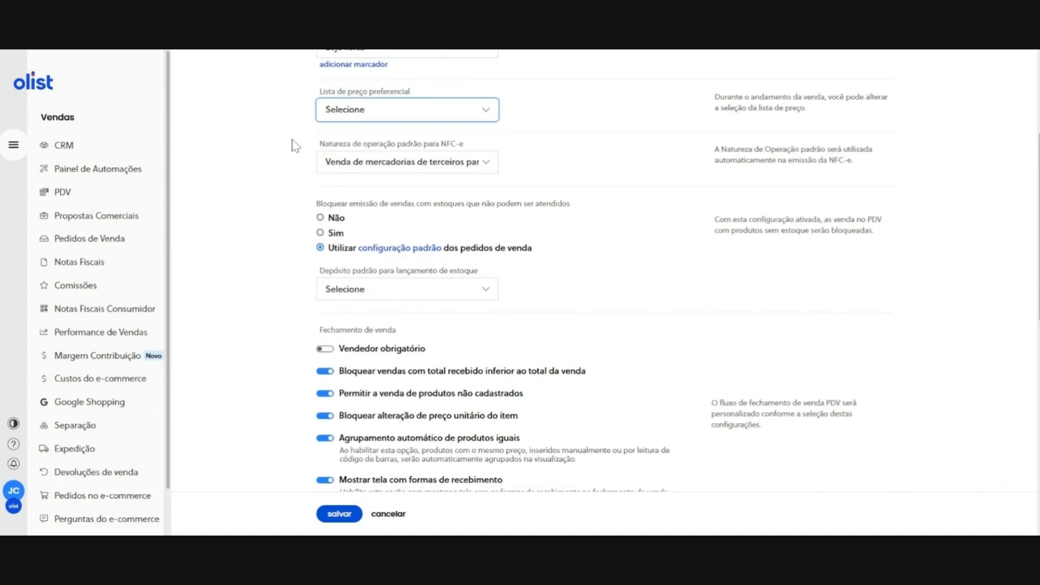
pyautogui.tripleClick(336, 146)
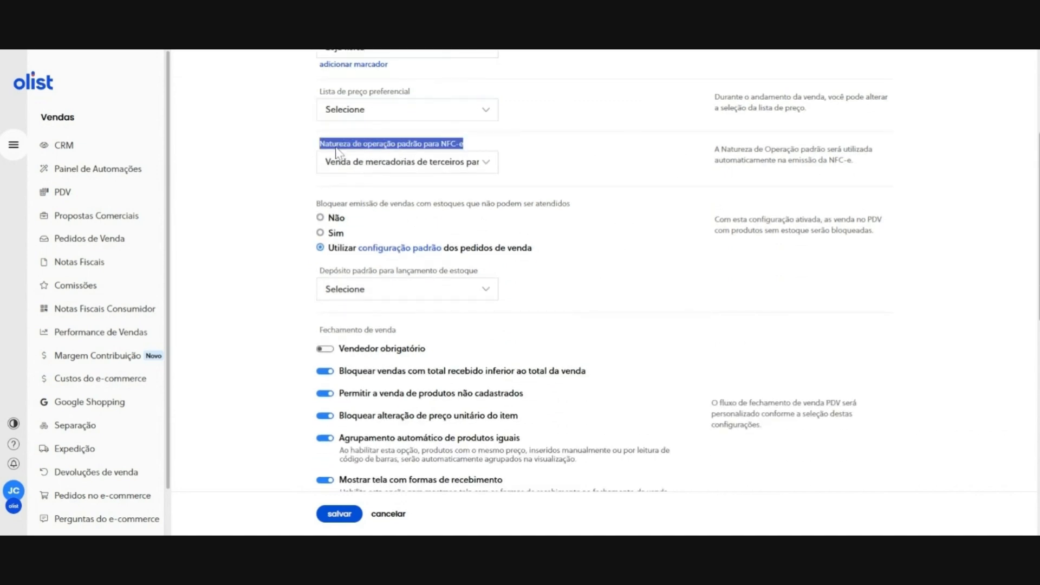
pyautogui.click(335, 148)
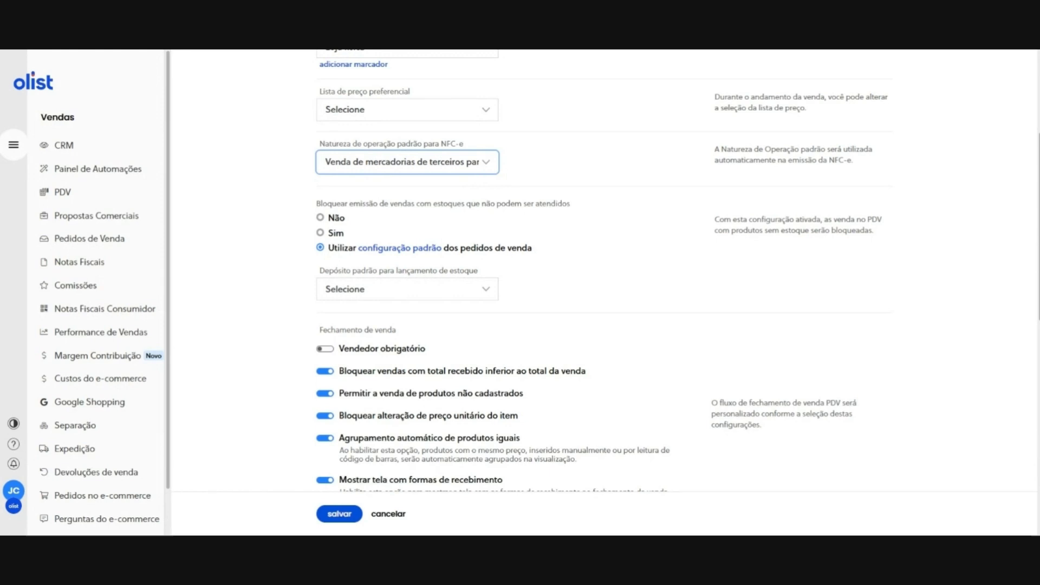
pyautogui.tripleClick(383, 208)
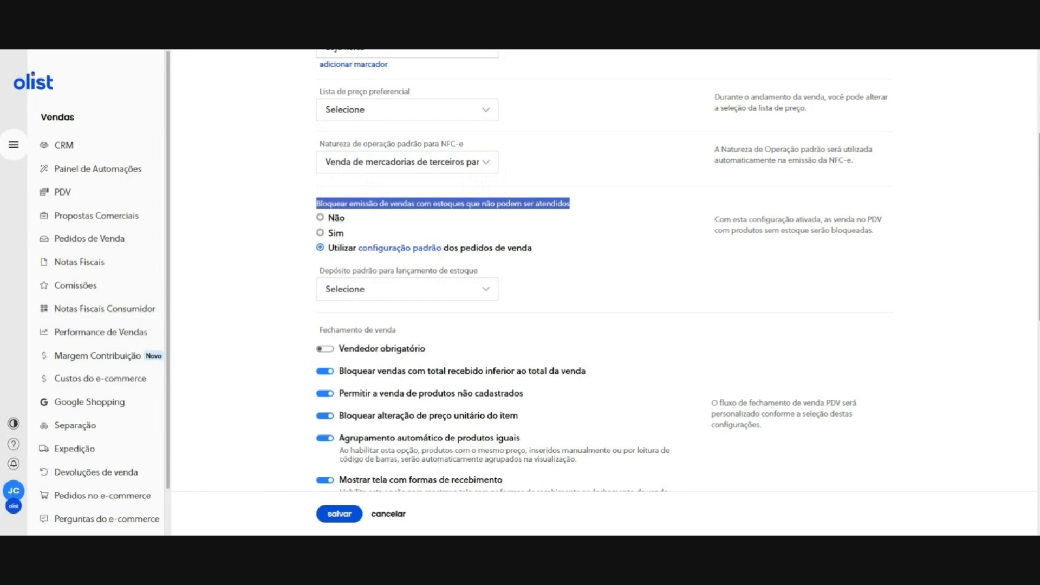
pyautogui.click(329, 234)
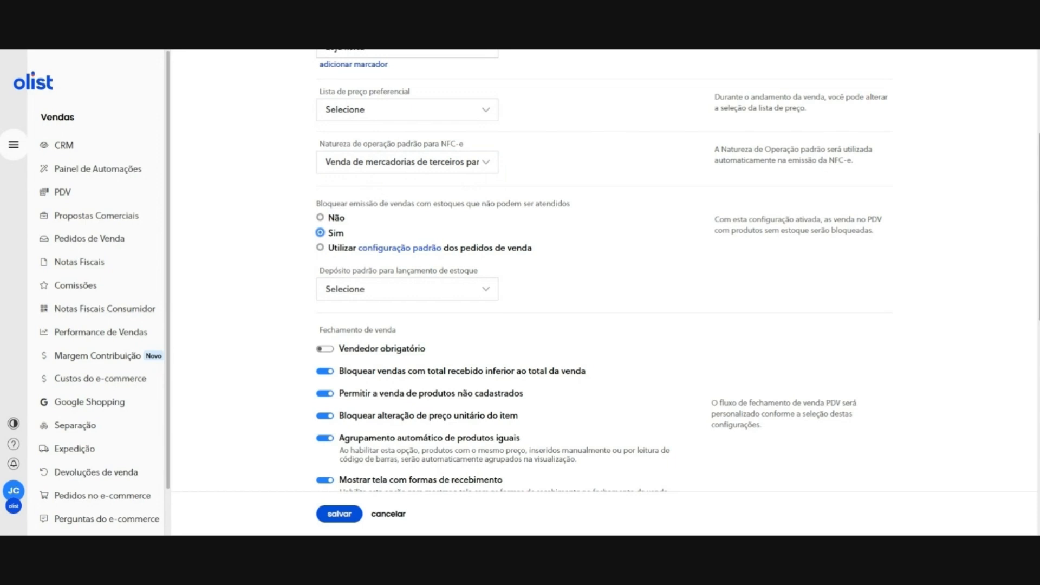
pyautogui.click(323, 248)
pyautogui.press('Up')
pyautogui.press('Up')
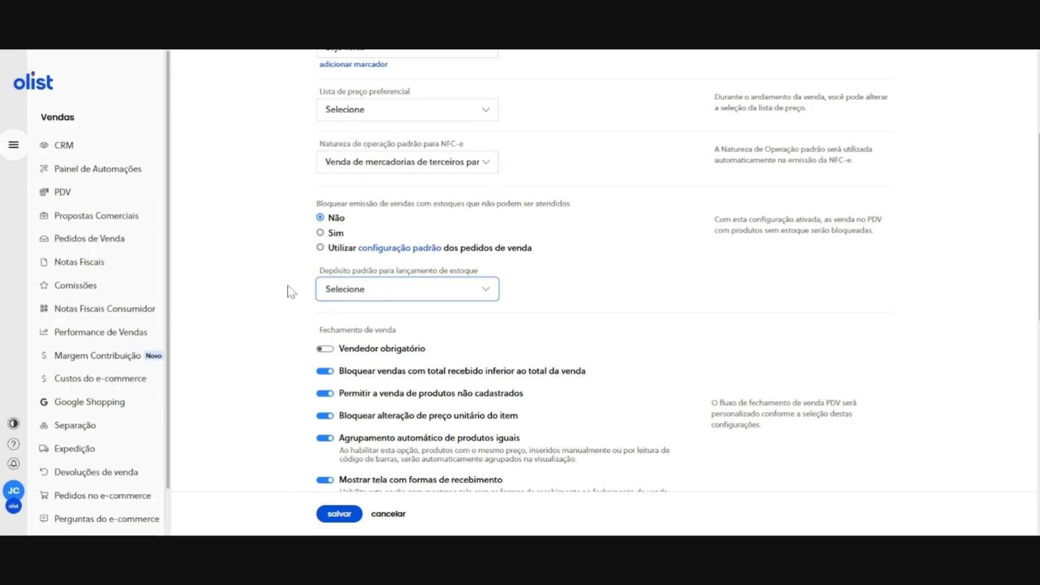
# Make the seller mandatory by enabling Vendedor obrigatório in the sale closing settings.
pyautogui.scroll(-2, 291, 292)
pyautogui.scroll(-1, 291, 291)
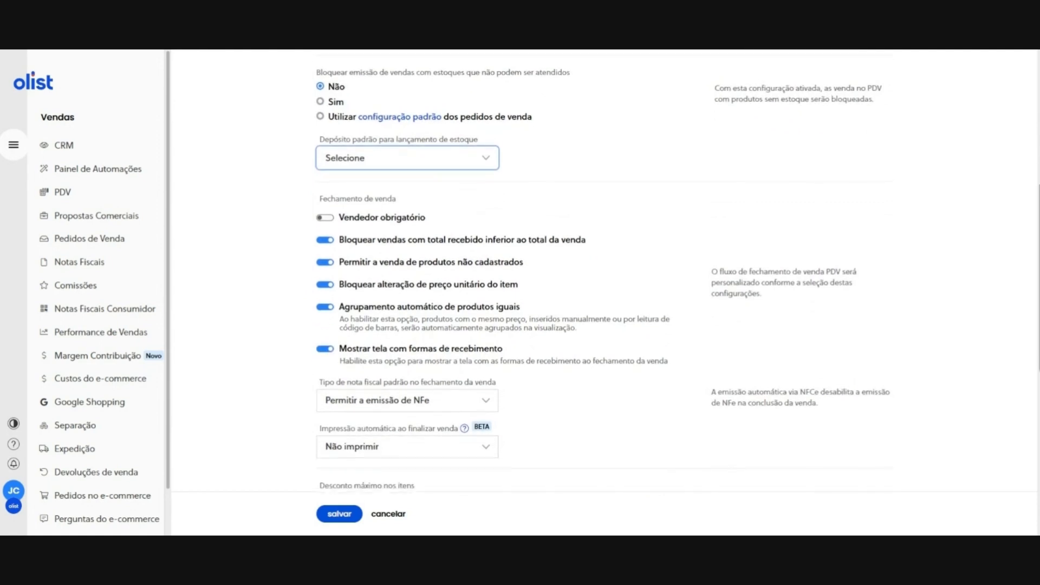
pyautogui.tripleClick(299, 201)
pyautogui.click(302, 207)
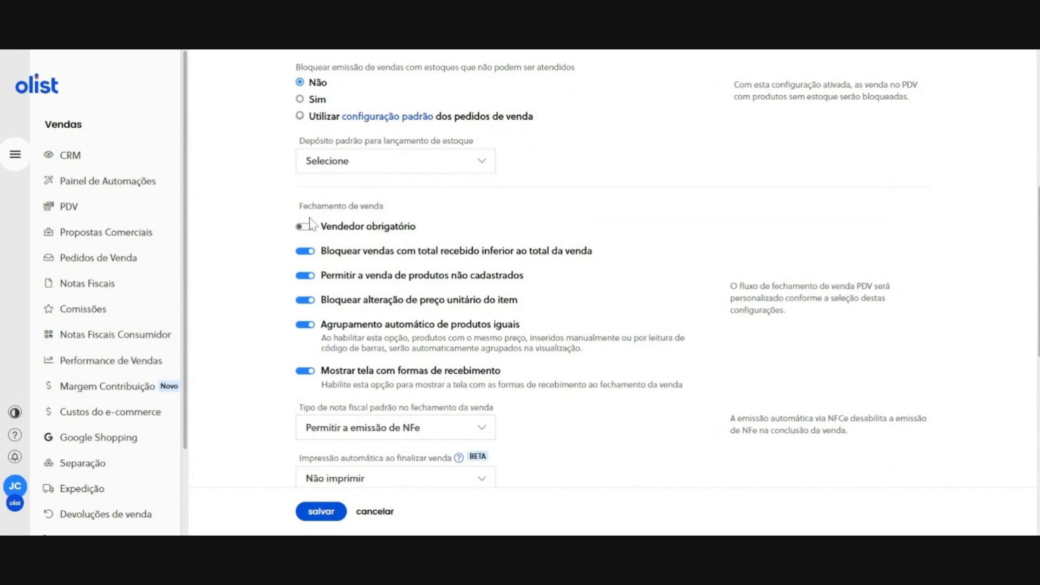
pyautogui.click(308, 228)
# Review the sale closing options for underpaid sales, unregistered products and unit price changes.
pyautogui.moveTo(329, 252); pyautogui.dragTo(624, 262)
pyautogui.click(624, 262)
pyautogui.click(507, 253)
pyautogui.moveTo(521, 276); pyautogui.dragTo(298, 281)
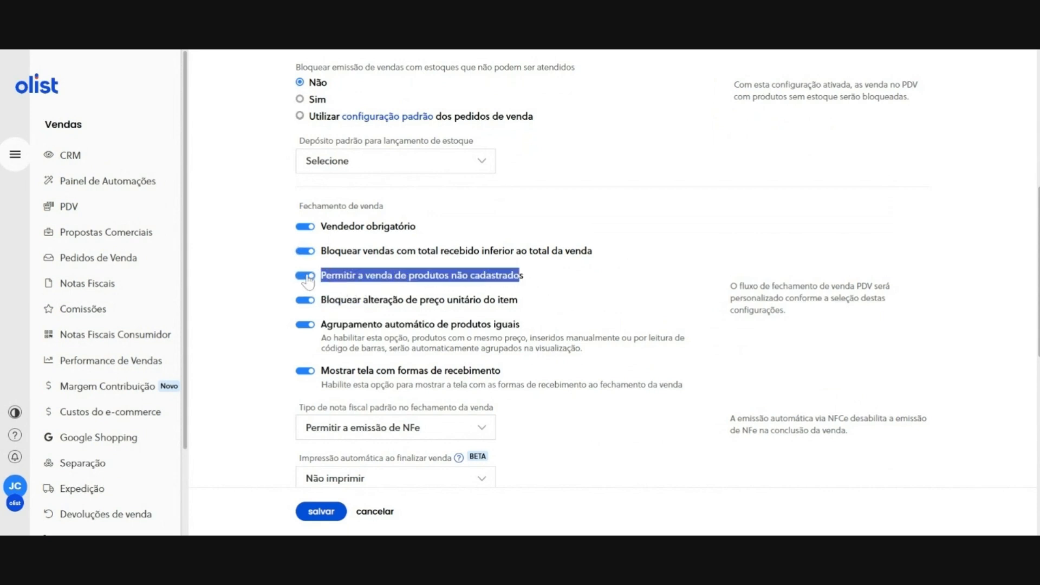
pyautogui.click(288, 278)
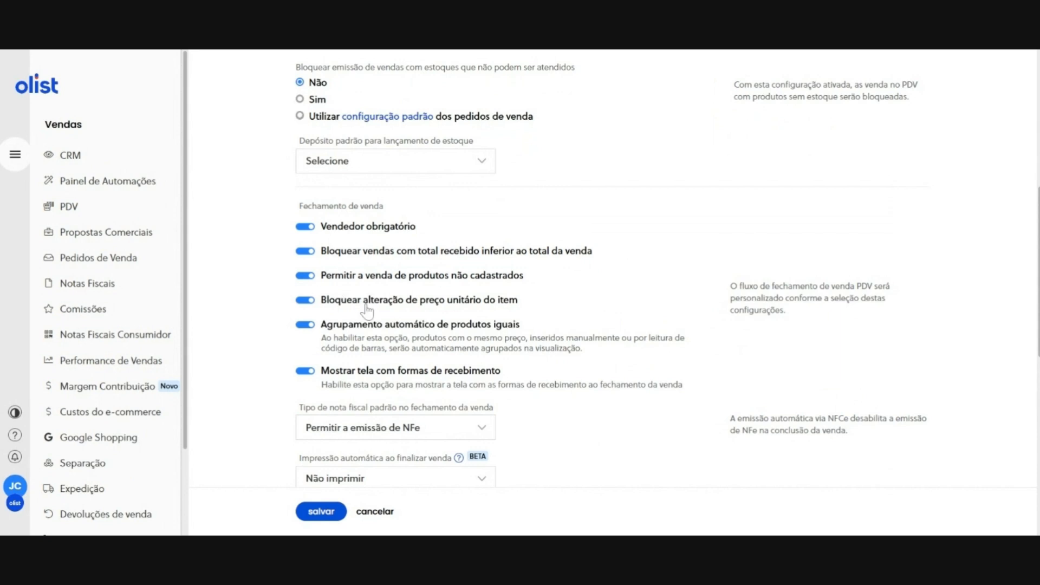
pyautogui.moveTo(543, 313); pyautogui.dragTo(326, 314)
pyautogui.click(257, 317)
# Try Emitir automaticamente a NFCe as the default invoice type at sale closing, and restore Permitir a emissão de NFe.
pyautogui.scroll(-5, 576, 235)
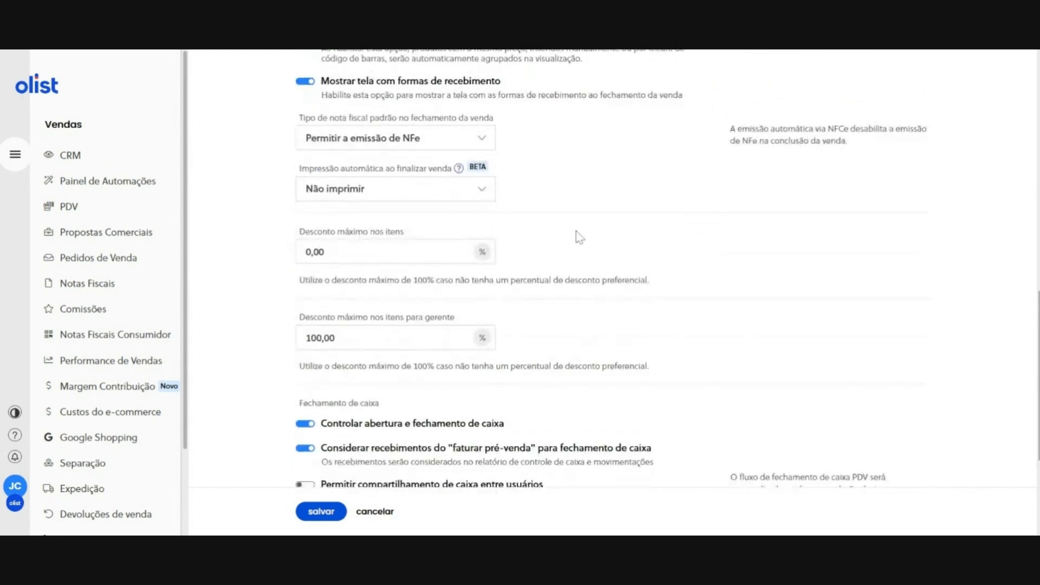
pyautogui.scroll(-1, 425, 153)
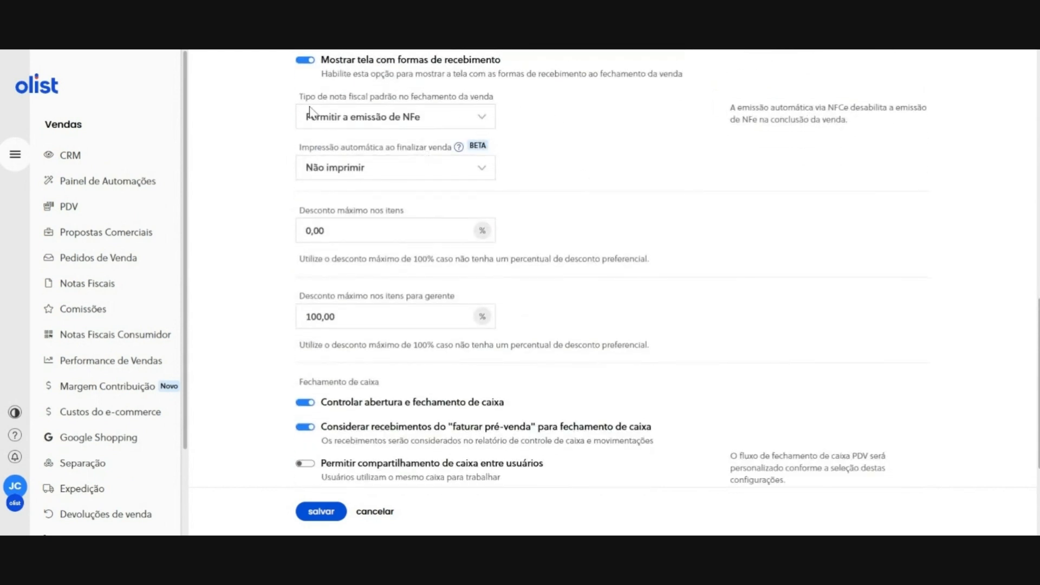
pyautogui.tripleClick(363, 100)
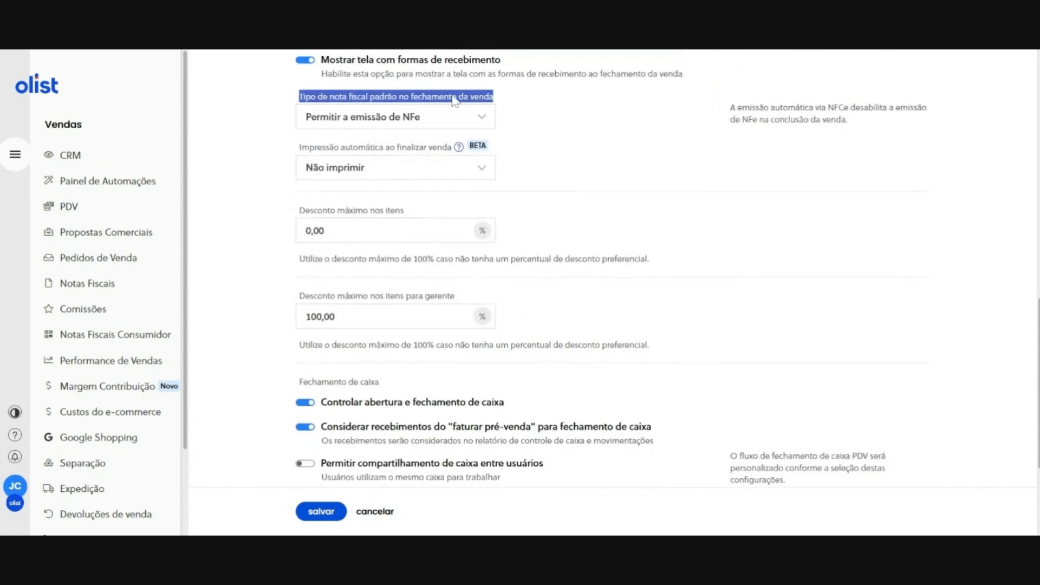
pyautogui.click(511, 108)
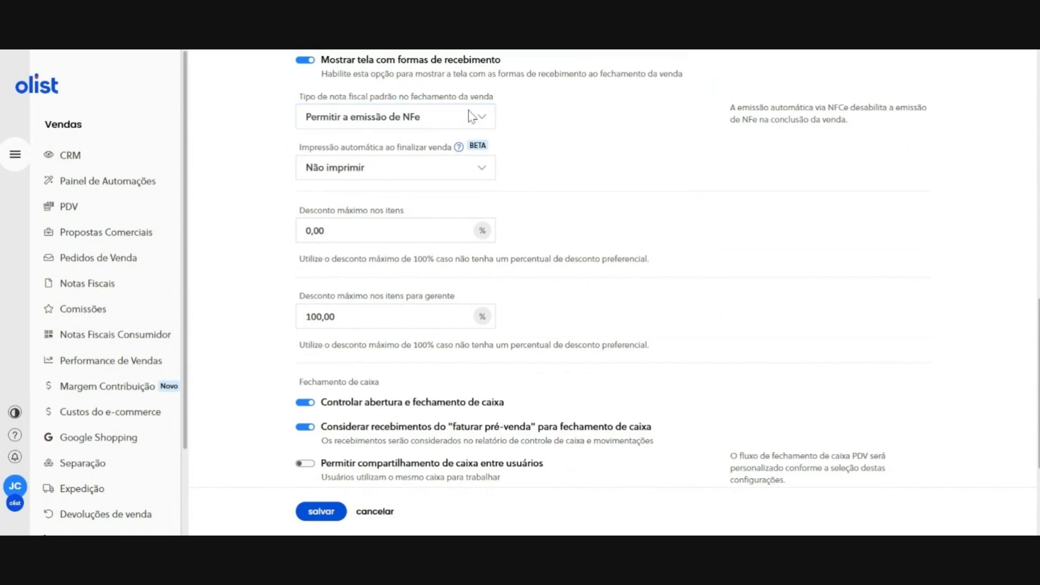
pyautogui.press('Down')
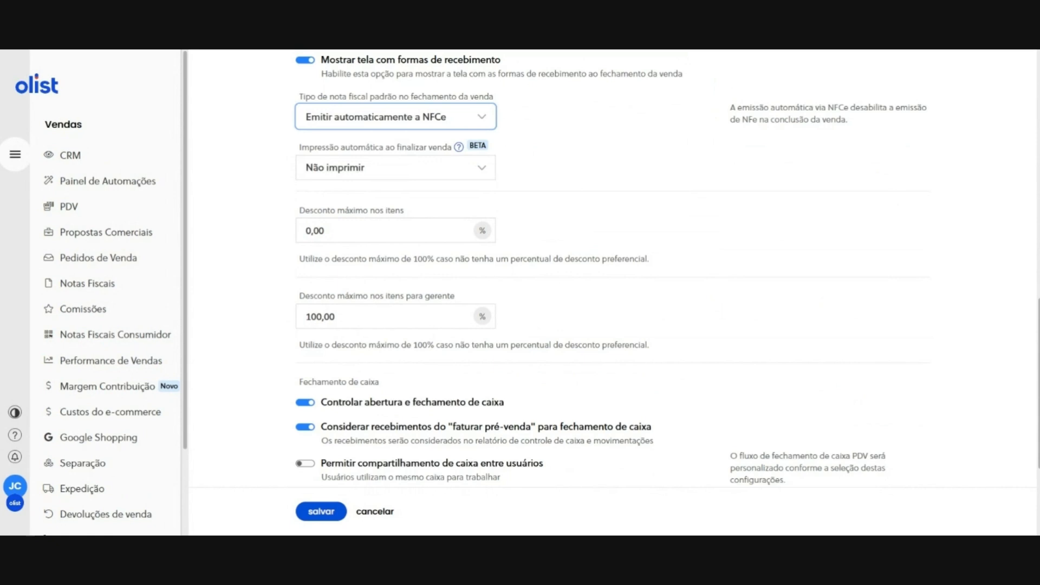
pyautogui.press('Up')
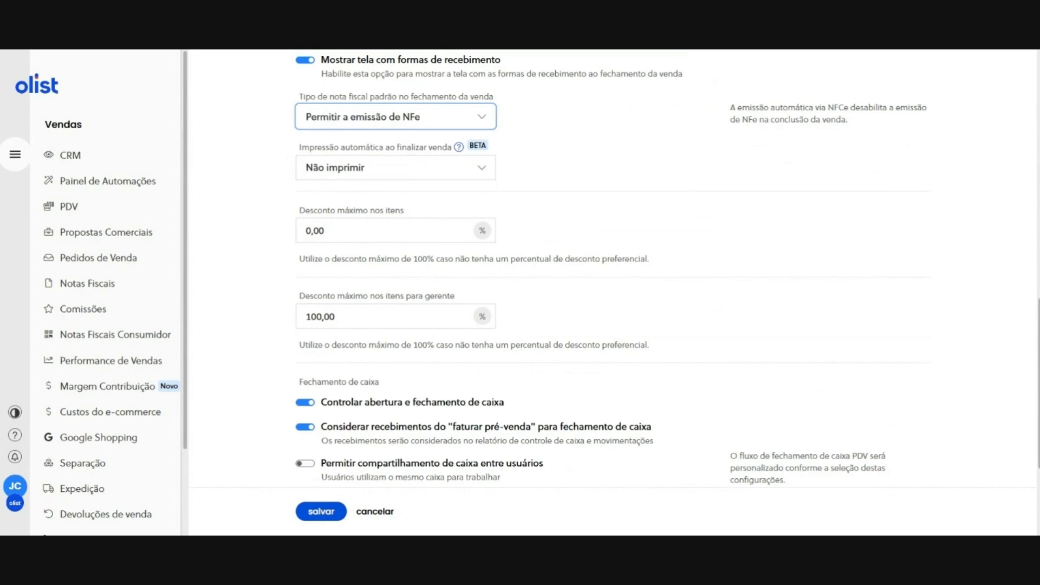
# Examine the document options for automatic printing when a sale is finalized.
pyautogui.tripleClick(366, 154)
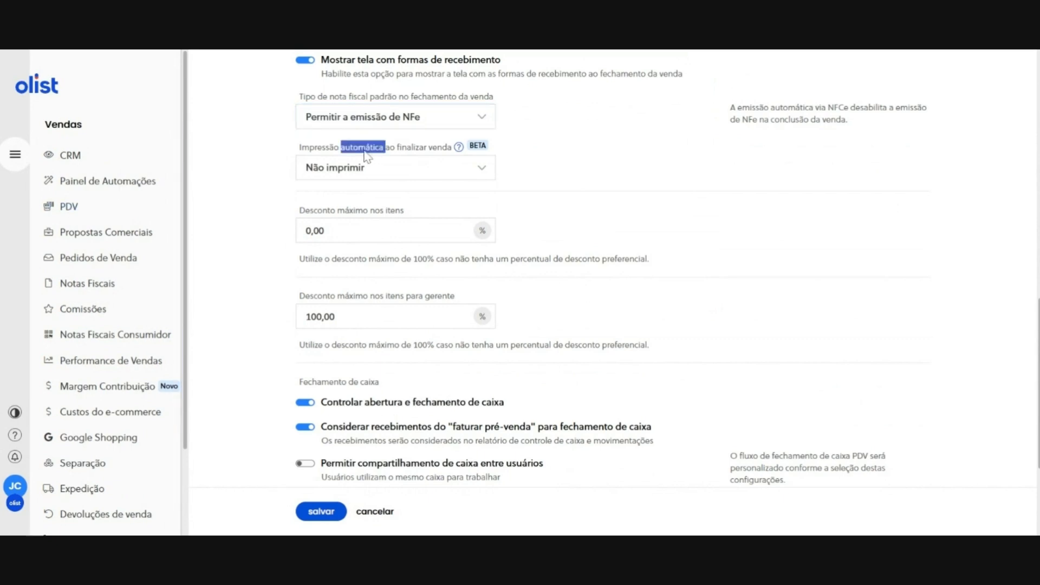
pyautogui.click(573, 146)
pyautogui.click(383, 168)
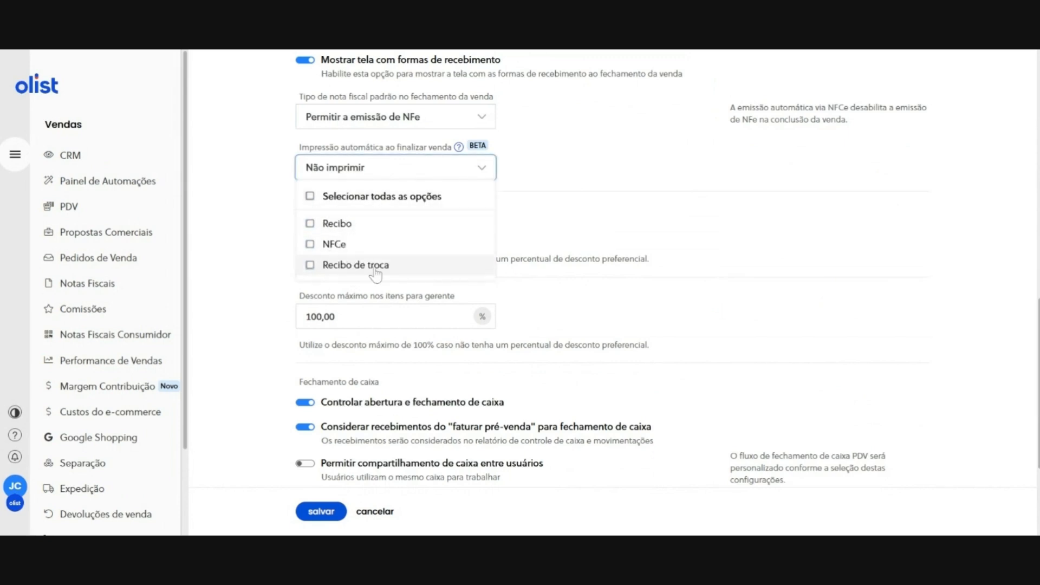
pyautogui.click(325, 178)
# Set the maximum item discount to 20%.
pyautogui.click(324, 230)
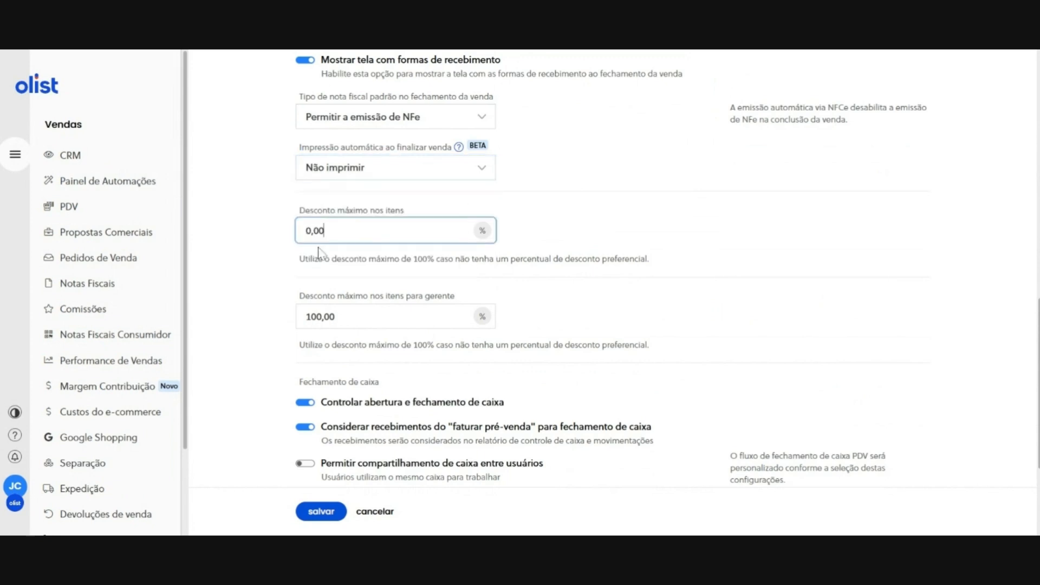
pyautogui.click(278, 255)
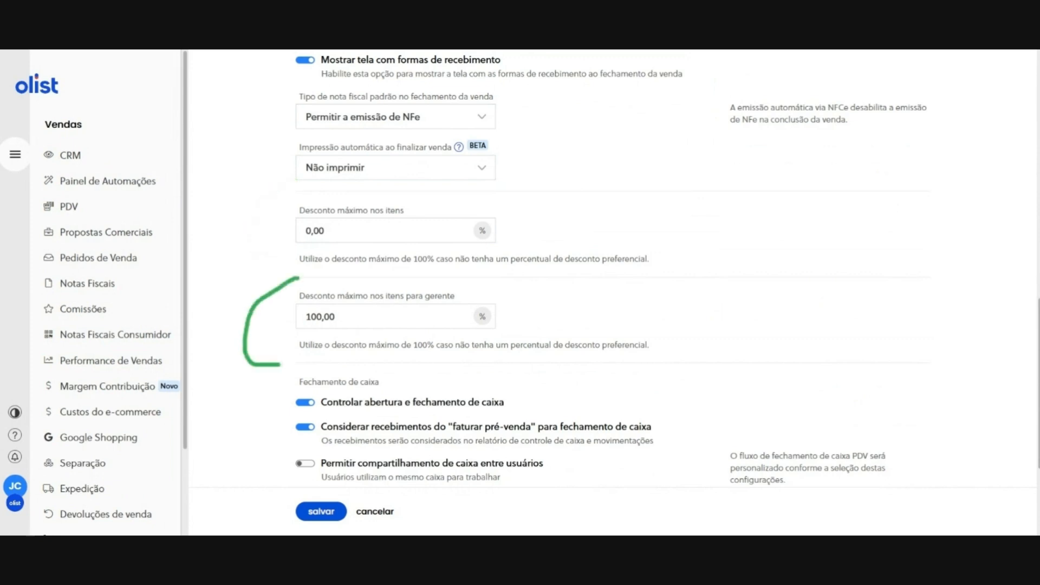
pyautogui.moveTo(324, 231); pyautogui.dragTo(37, 210)
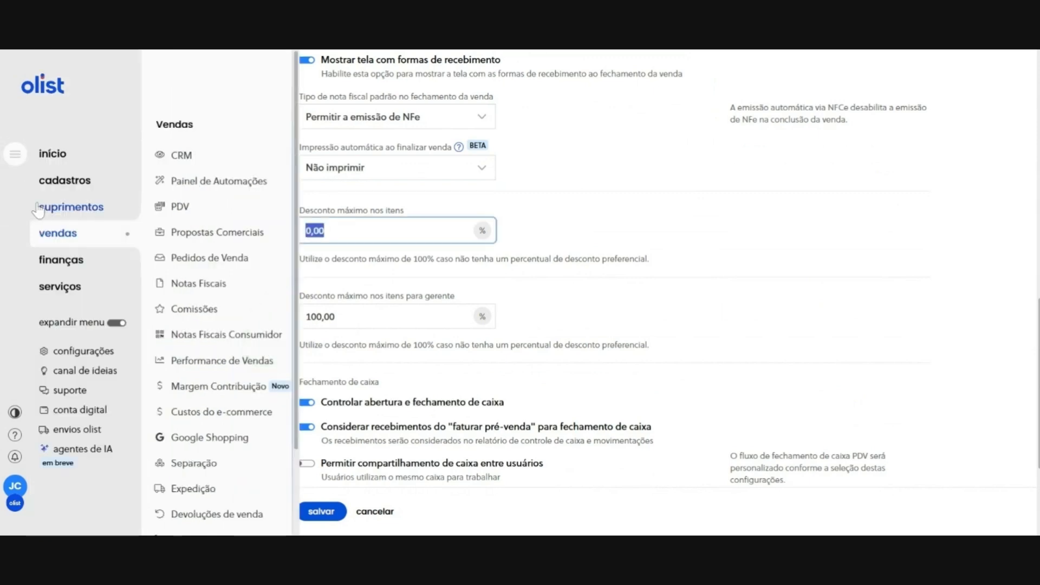
pyautogui.write('20')
pyautogui.scroll(1, 796, 226)
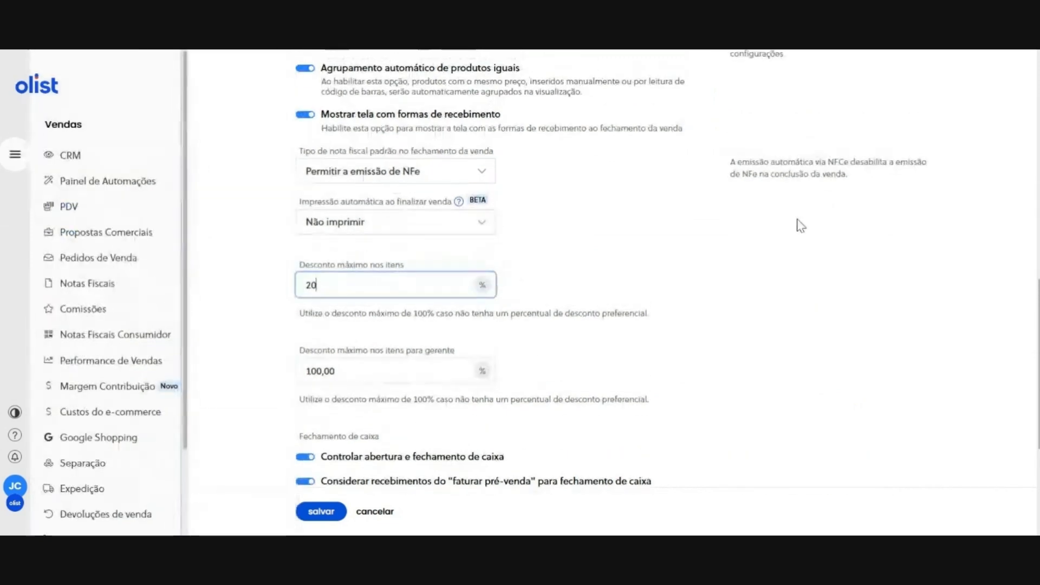
pyautogui.click(799, 261)
# Set the maximum item discount for managers to 80%.
pyautogui.scroll(-1, 799, 261)
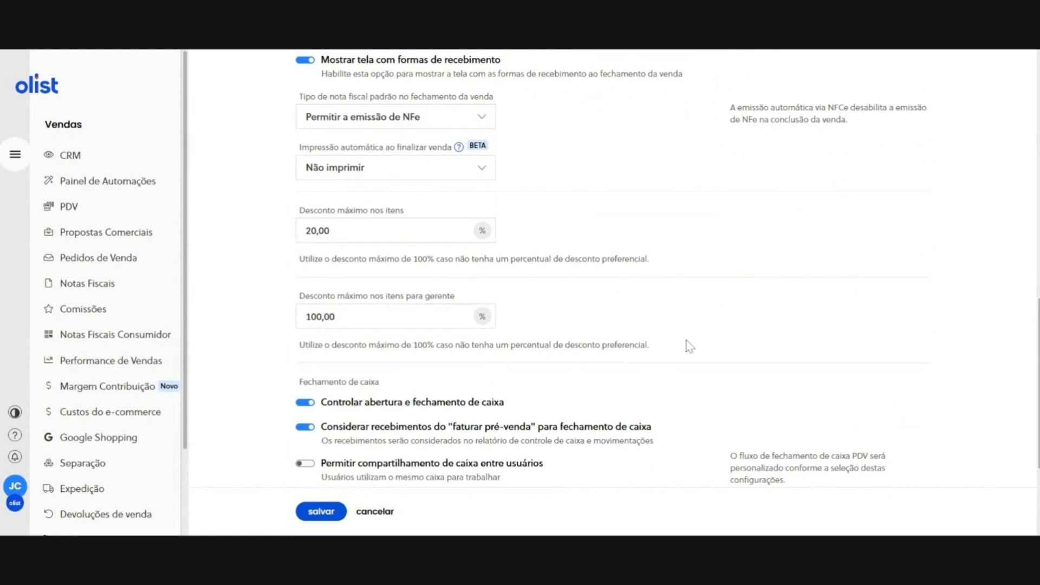
pyautogui.click(334, 316)
pyautogui.hotkey('ctrl', 'a')
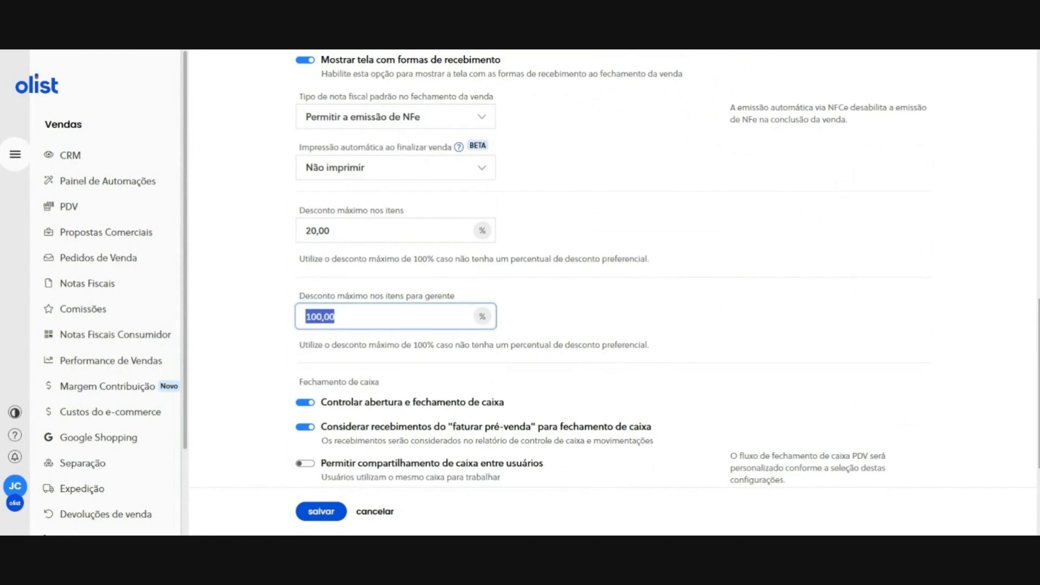
pyautogui.write('80')
pyautogui.click(841, 278)
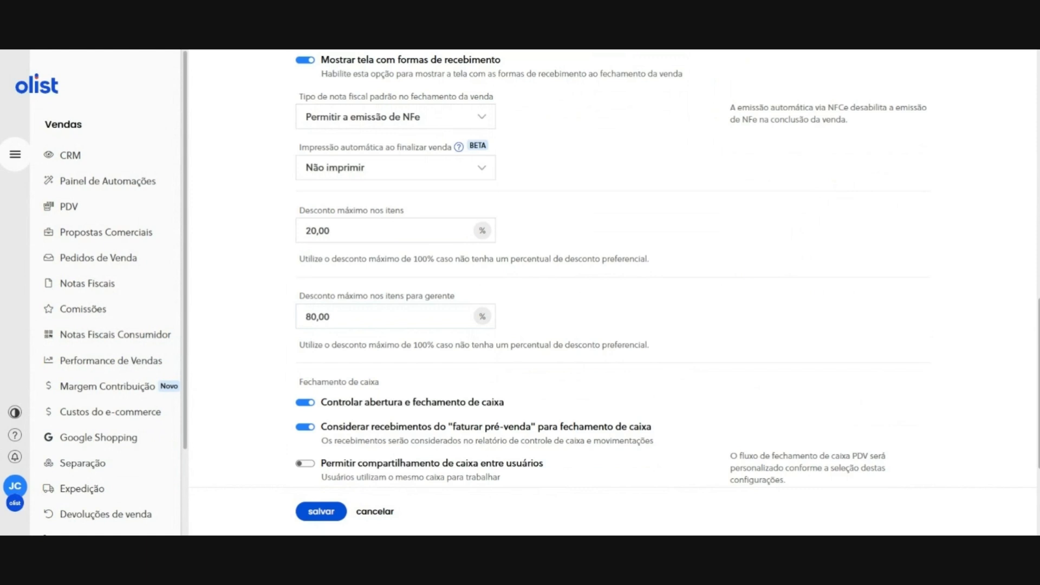
# Turn off the control of cash register opening and closing, and turn it back on.
pyautogui.scroll(-3, 840, 278)
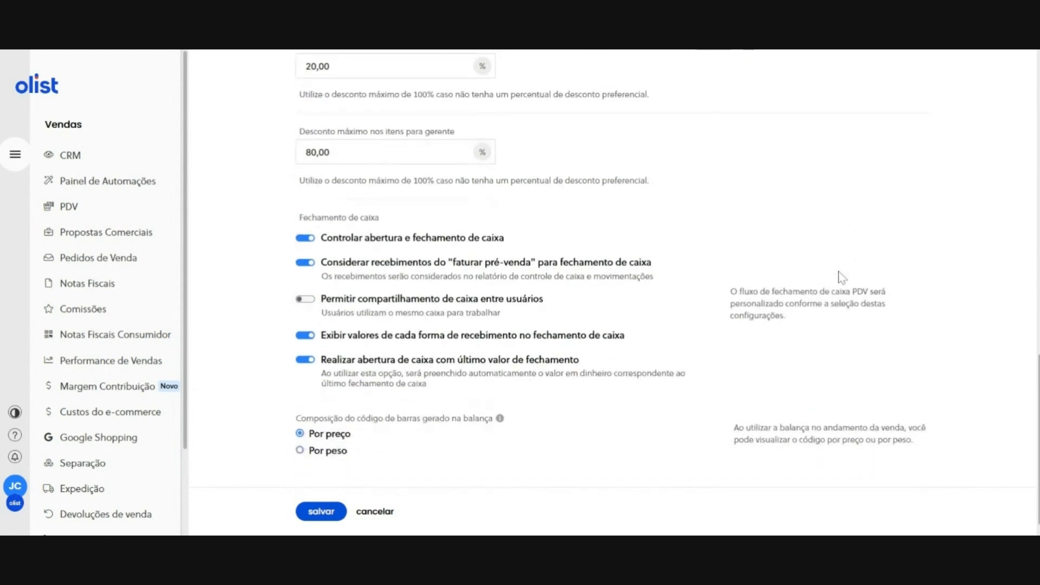
pyautogui.scroll(1, 425, 200)
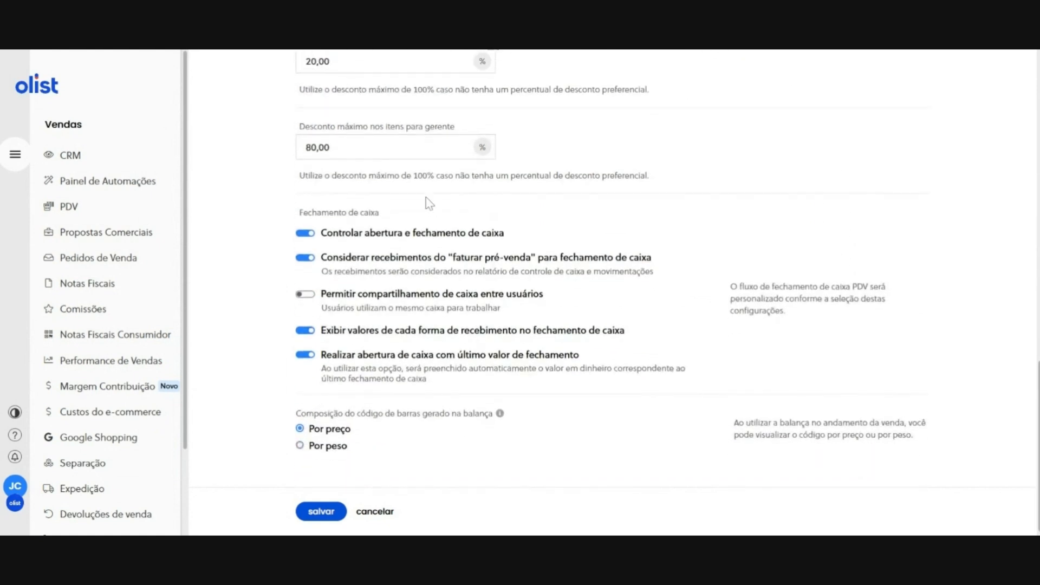
pyautogui.scroll(-1, 432, 207)
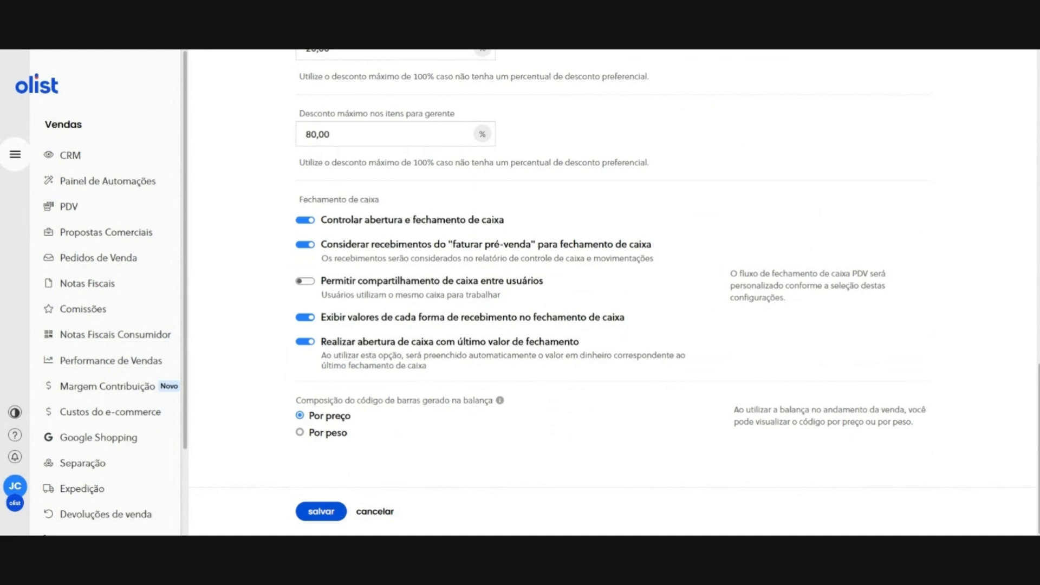
pyautogui.click(425, 218)
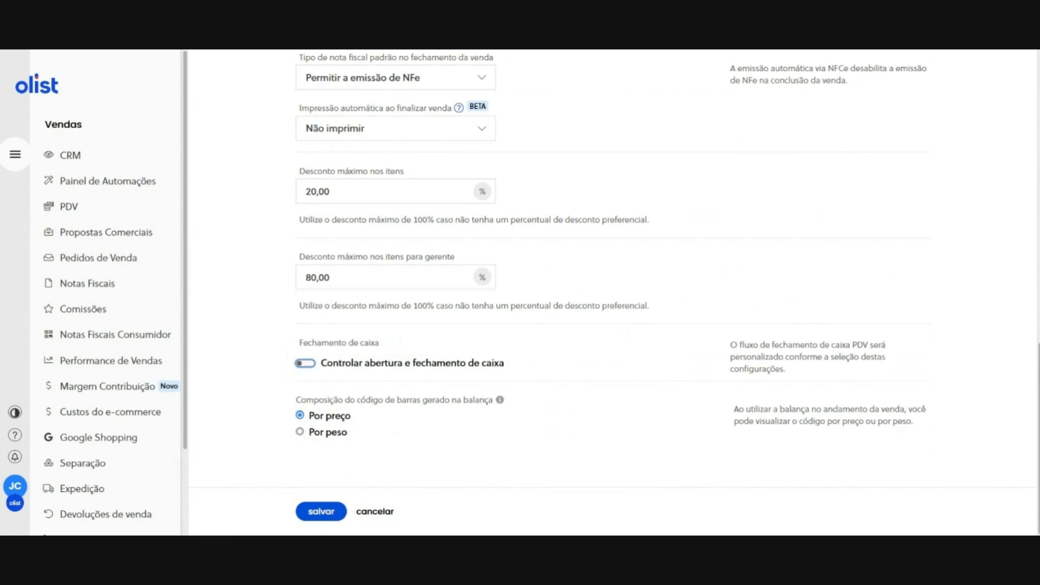
pyautogui.click(305, 363)
pyautogui.scroll(-1, 260, 323)
pyautogui.scroll(-2, 260, 322)
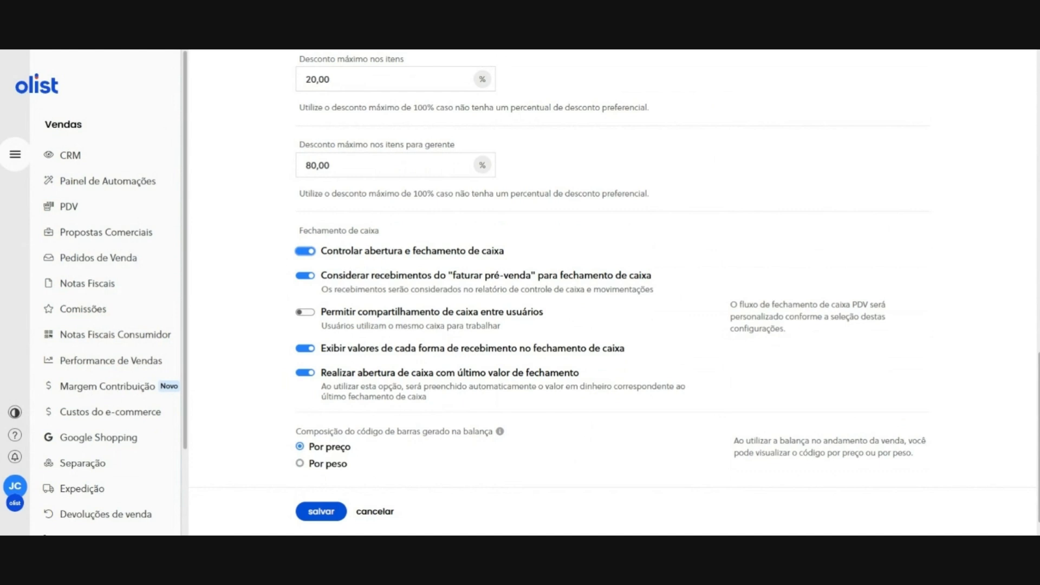
# Disable counting "faturar pré-venda" receipts in the cash closing, and try cash register sharing between users before turning it back off.
pyautogui.click(299, 276)
pyautogui.tripleClick(346, 313)
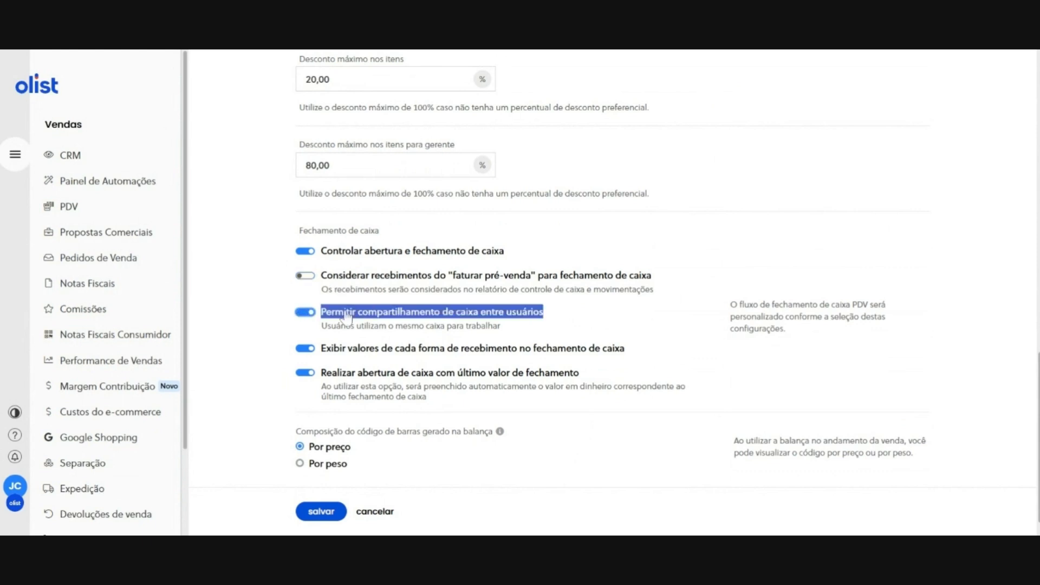
pyautogui.click(257, 313)
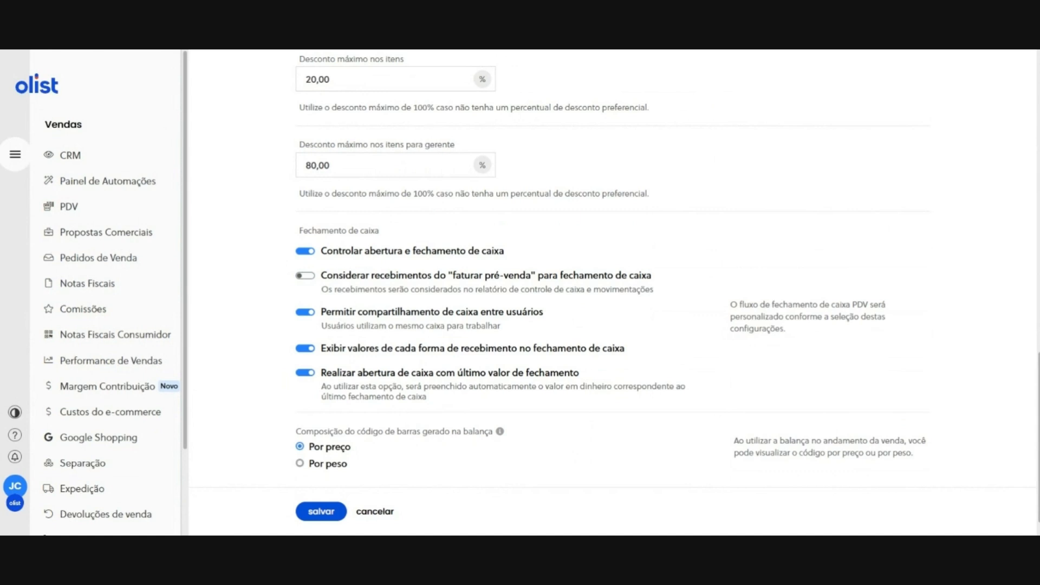
pyautogui.click(304, 314)
# View the help on how the scale-generated barcode is composed by price or weight.
pyautogui.scroll(-1, 609, 259)
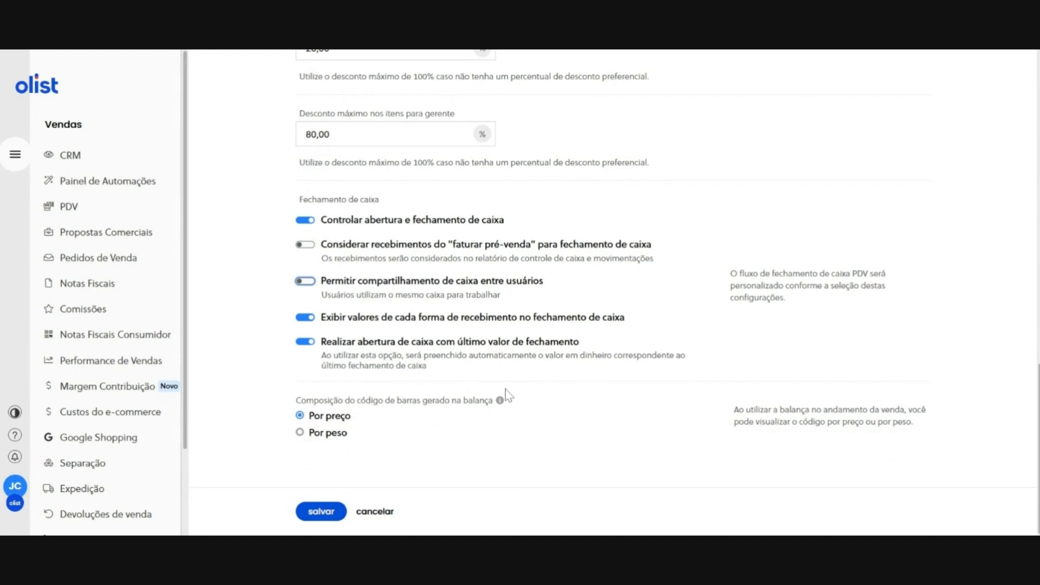
pyautogui.click(498, 407)
pyautogui.scroll(-2, 500, 412)
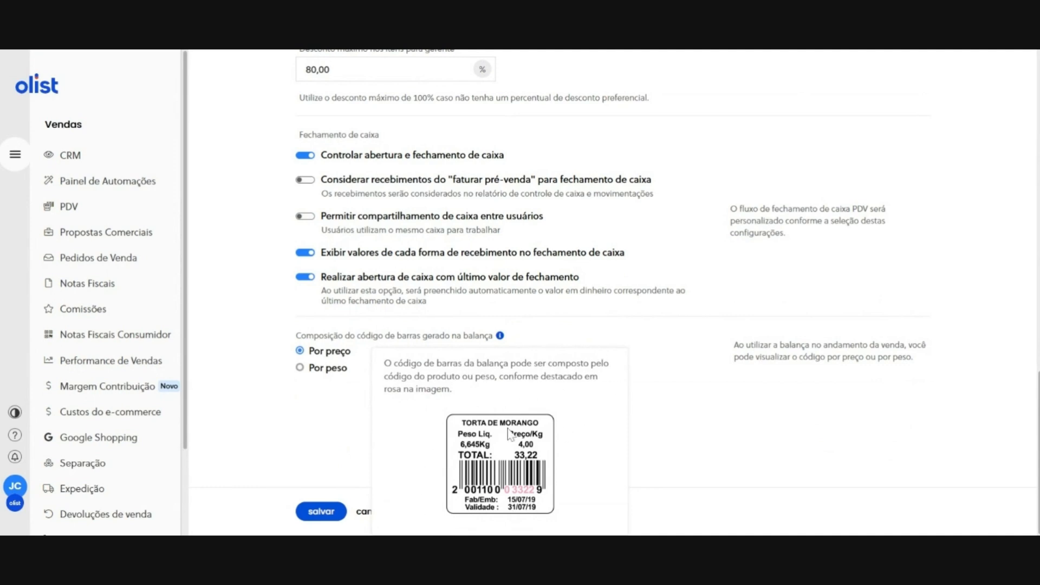
pyautogui.moveTo(15, 154)
pyautogui.scroll(1, 358, 406)
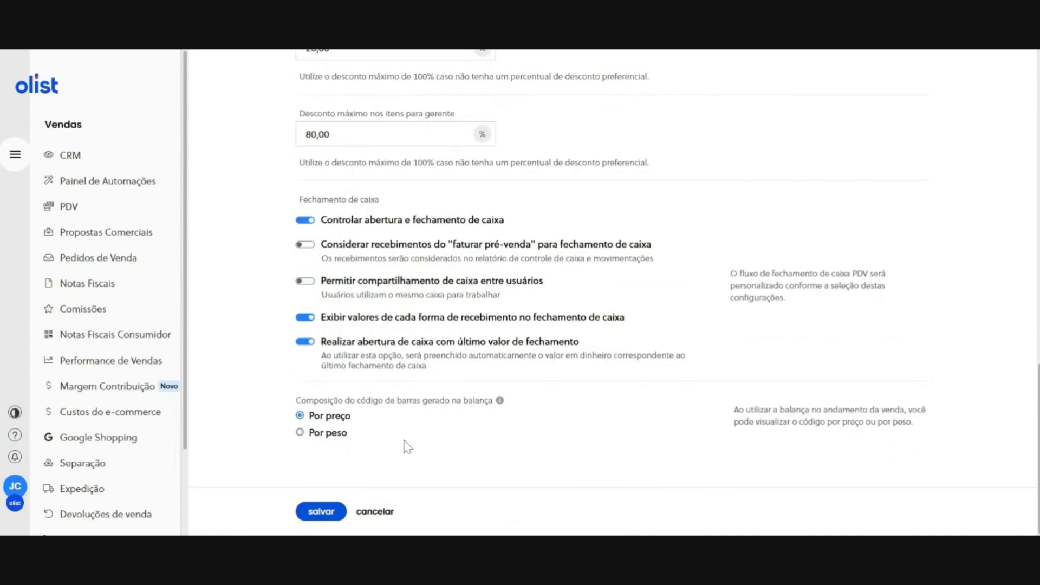
# Leave the PDV settings without saving, and review the NFCe configuration for buyer presence, taxpayer ID, CSC and DANFE logo.
pyautogui.click(388, 512)
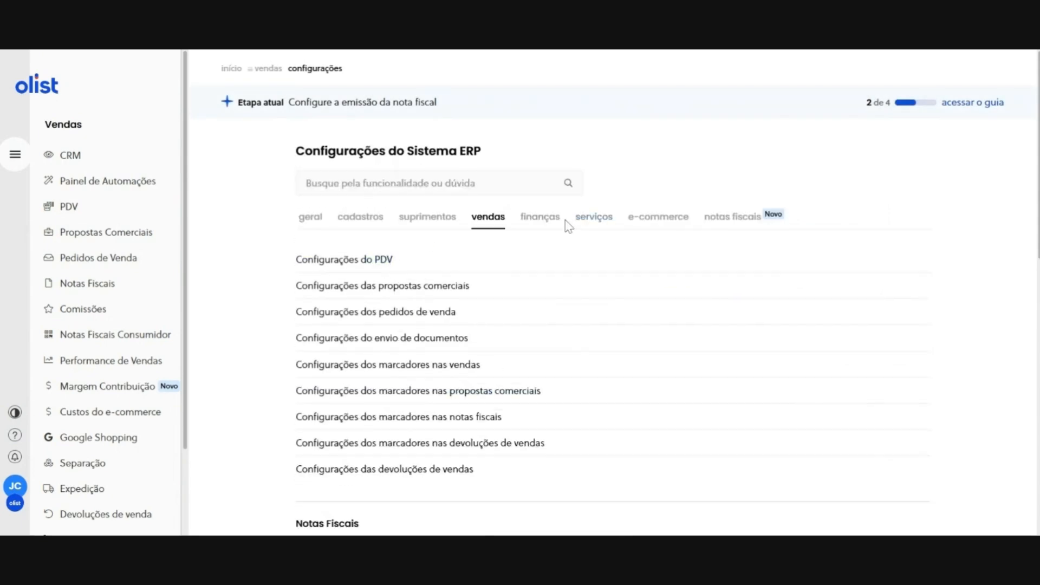
pyautogui.scroll(-4, 459, 382)
pyautogui.scroll(-2, 459, 382)
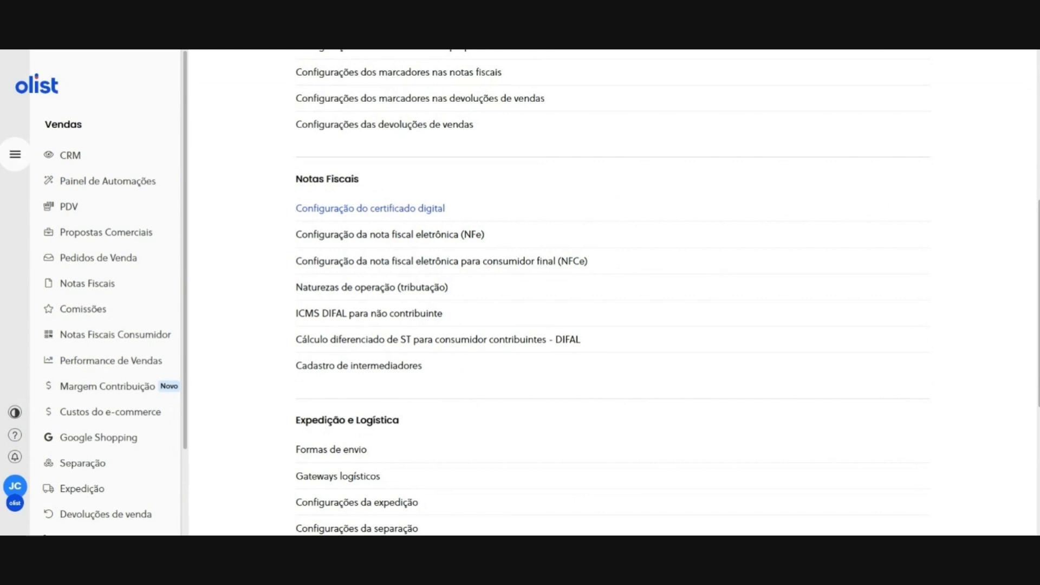
pyautogui.click(493, 275)
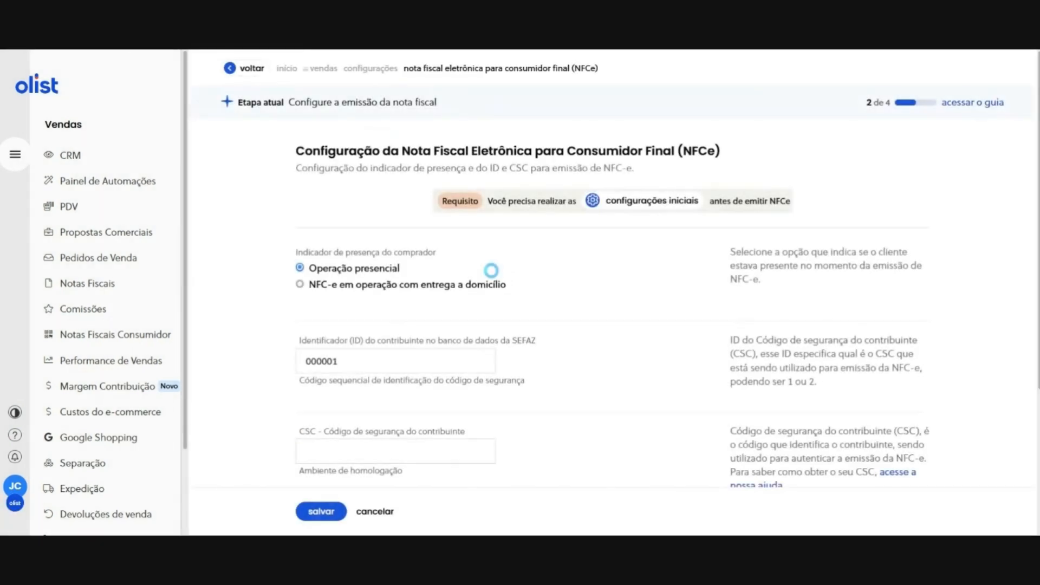
pyautogui.scroll(-2, 492, 270)
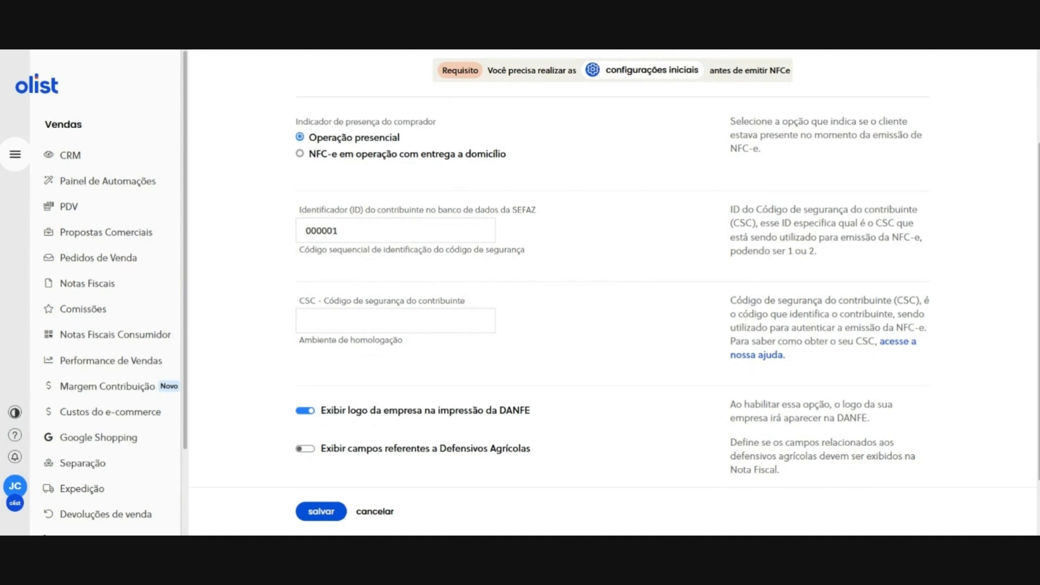
pyautogui.click(375, 511)
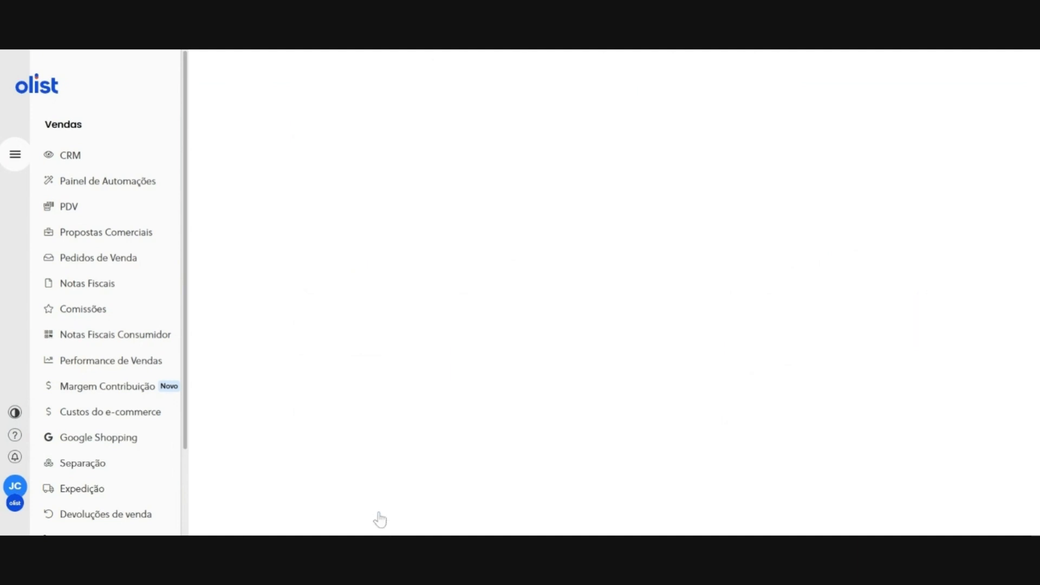
# Open the PDV and review the cash register's general data, its withdrawals and reinforcements, and its returns.
pyautogui.scroll(2, 379, 509)
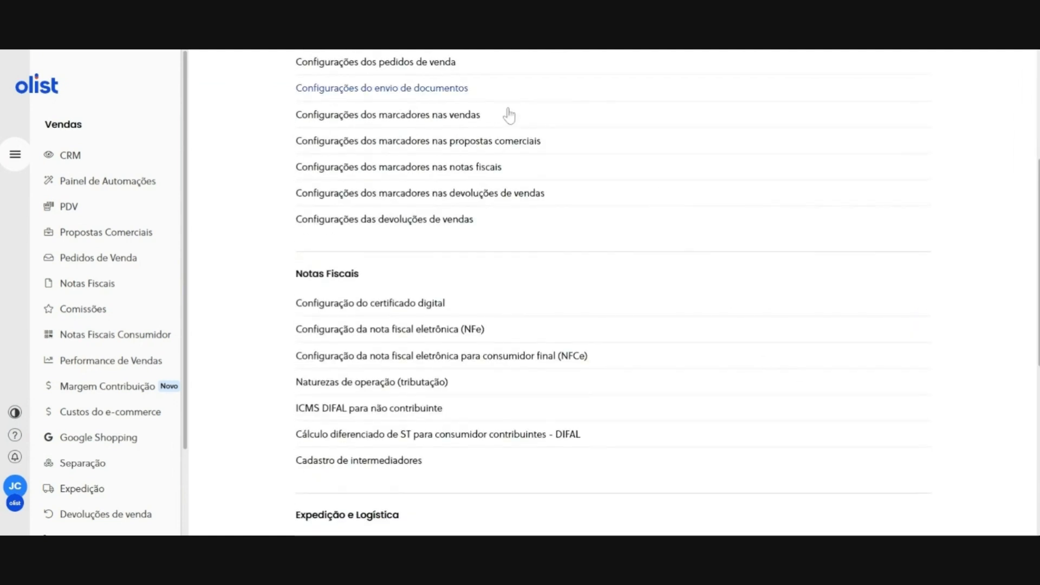
pyautogui.moveTo(16, 185)
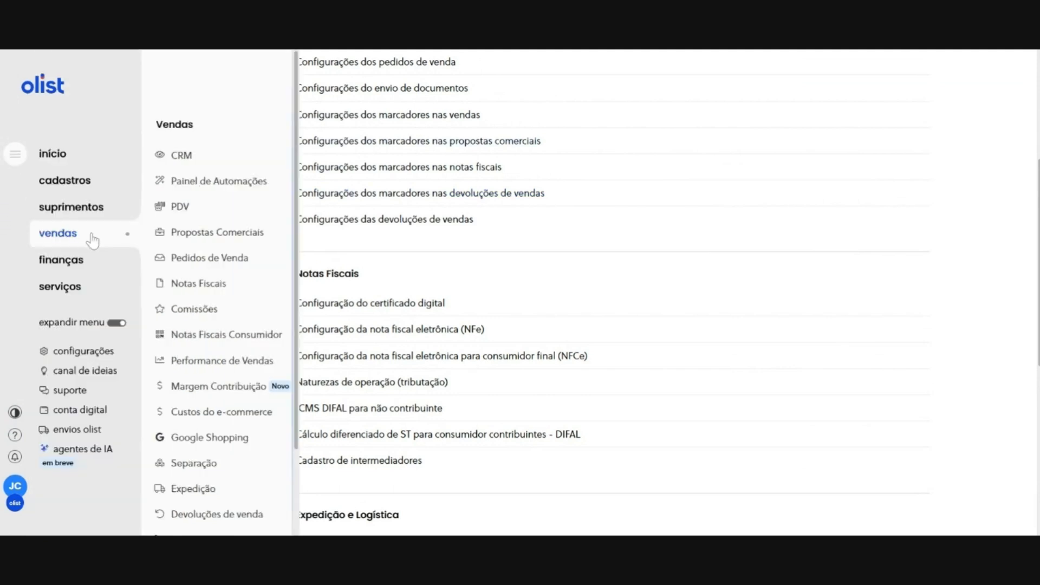
pyautogui.click(183, 209)
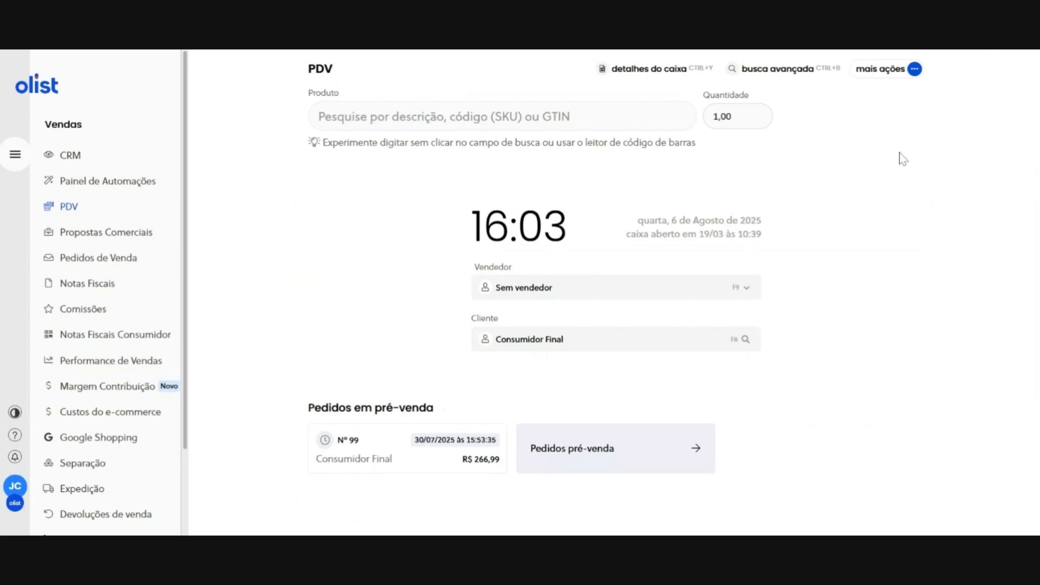
pyautogui.click(677, 68)
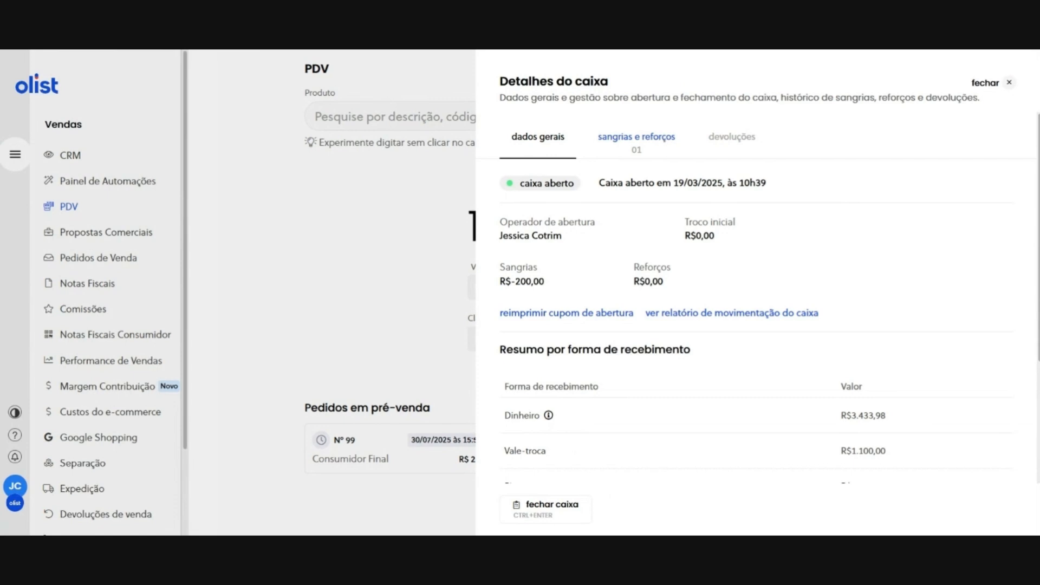
pyautogui.scroll(-3, 573, 286)
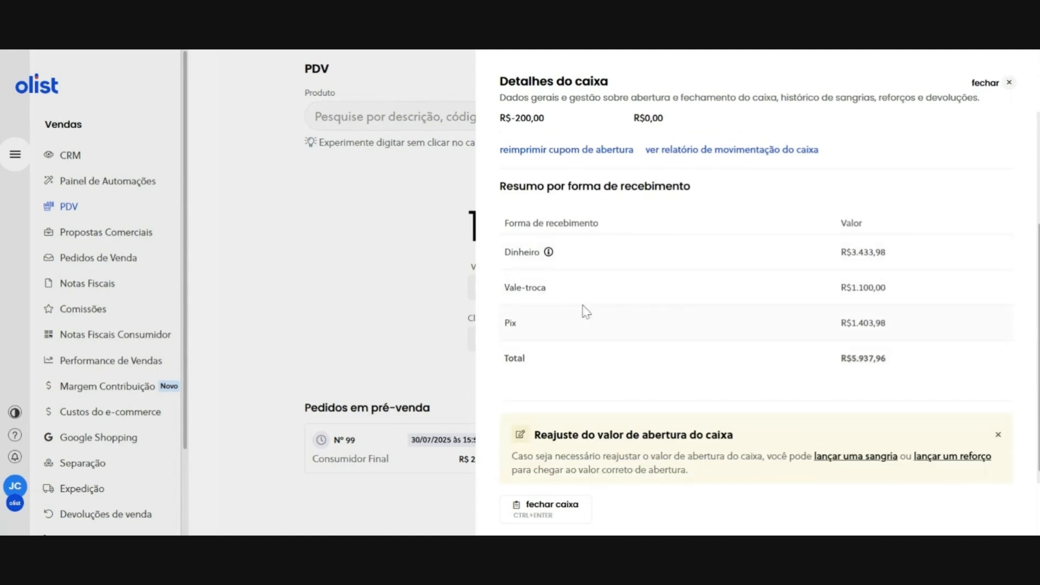
pyautogui.scroll(1, 776, 370)
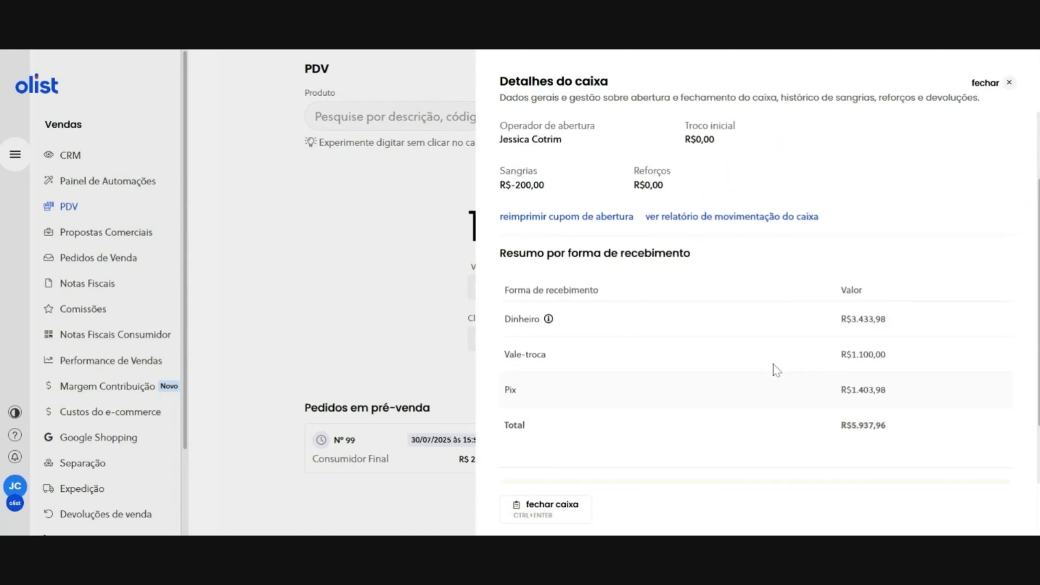
pyautogui.scroll(2, 776, 370)
pyautogui.click(637, 154)
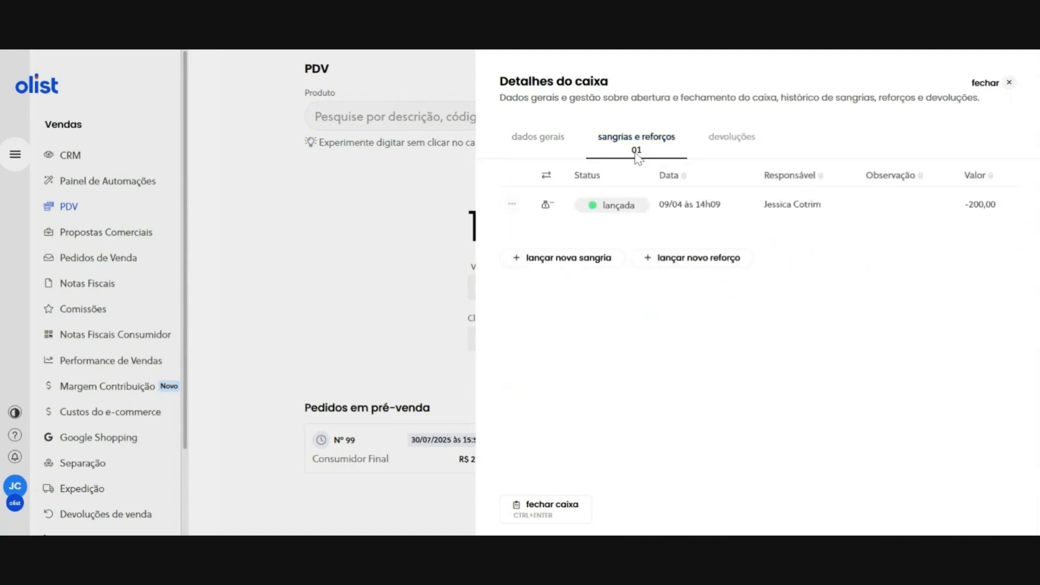
pyautogui.click(742, 139)
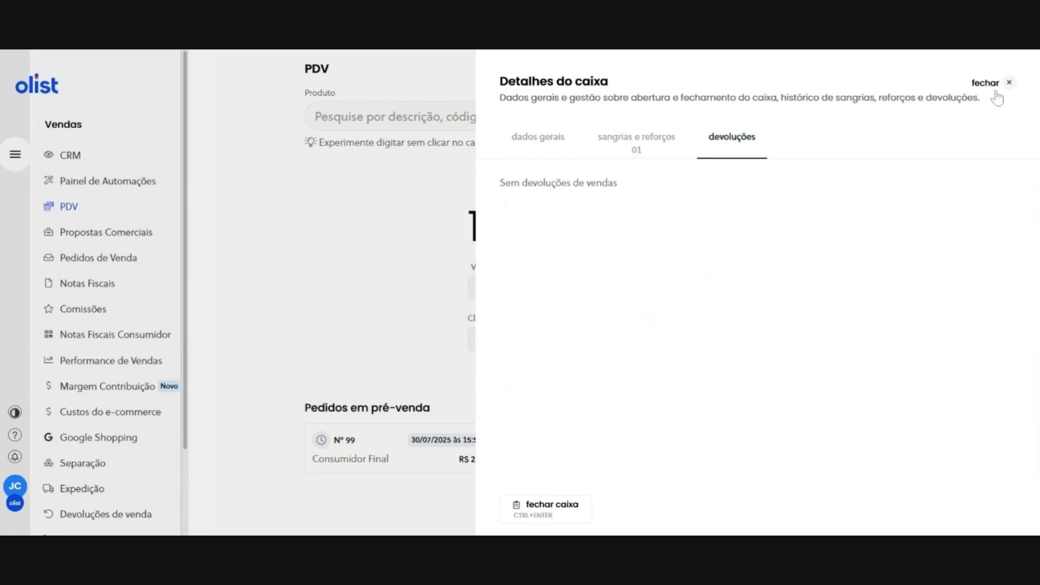
pyautogui.click(997, 95)
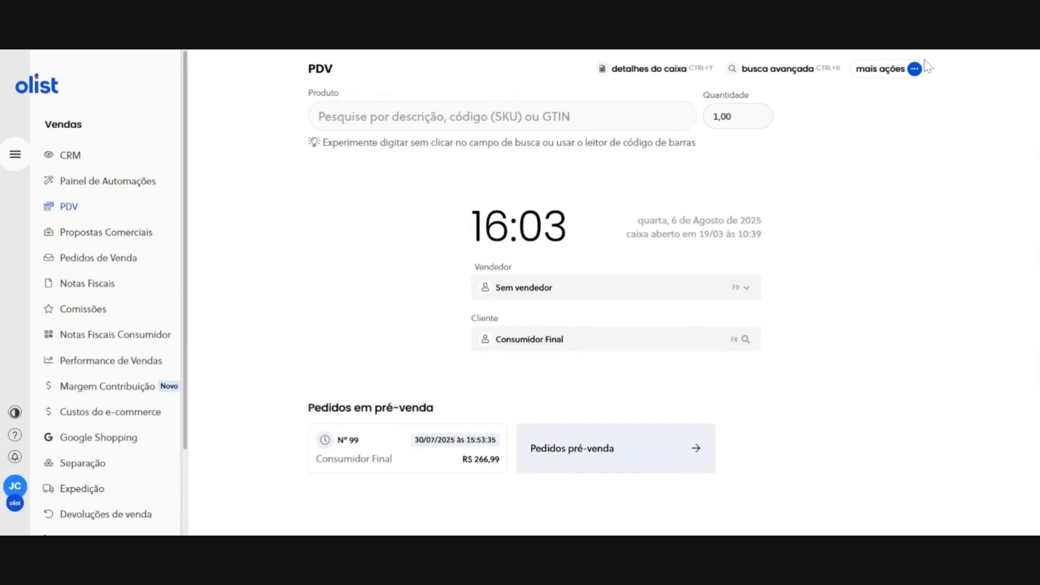
# Review the additional actions available in the PDV and its list of keyboard shortcuts.
pyautogui.click(900, 74)
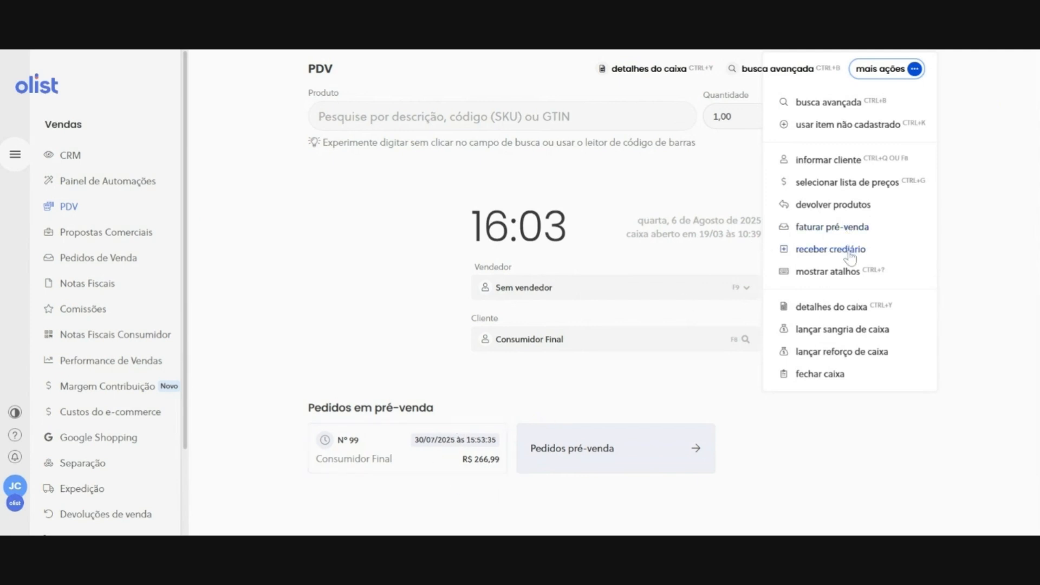
pyautogui.click(811, 272)
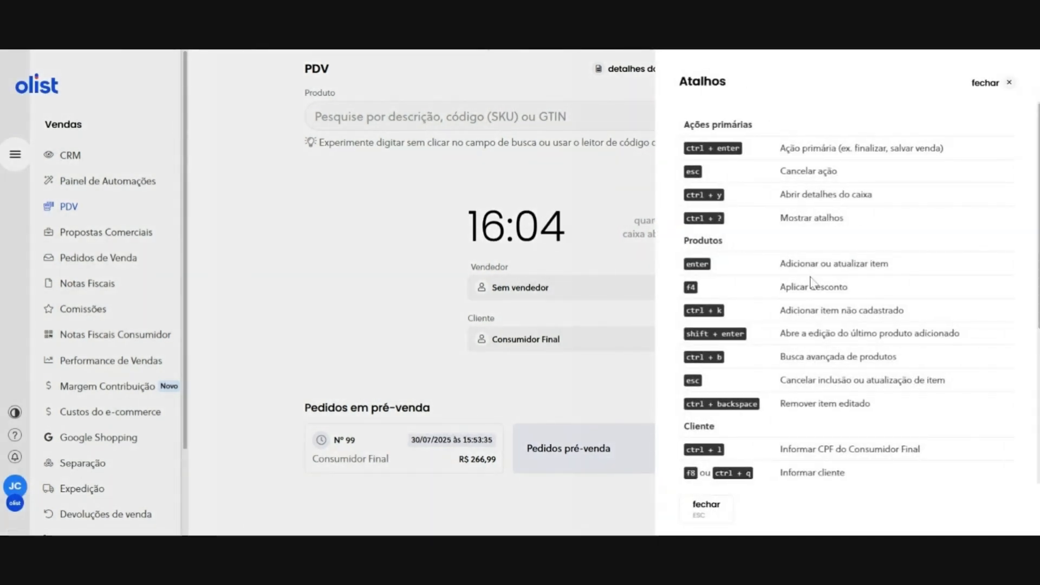
pyautogui.click(981, 83)
pyautogui.click(905, 72)
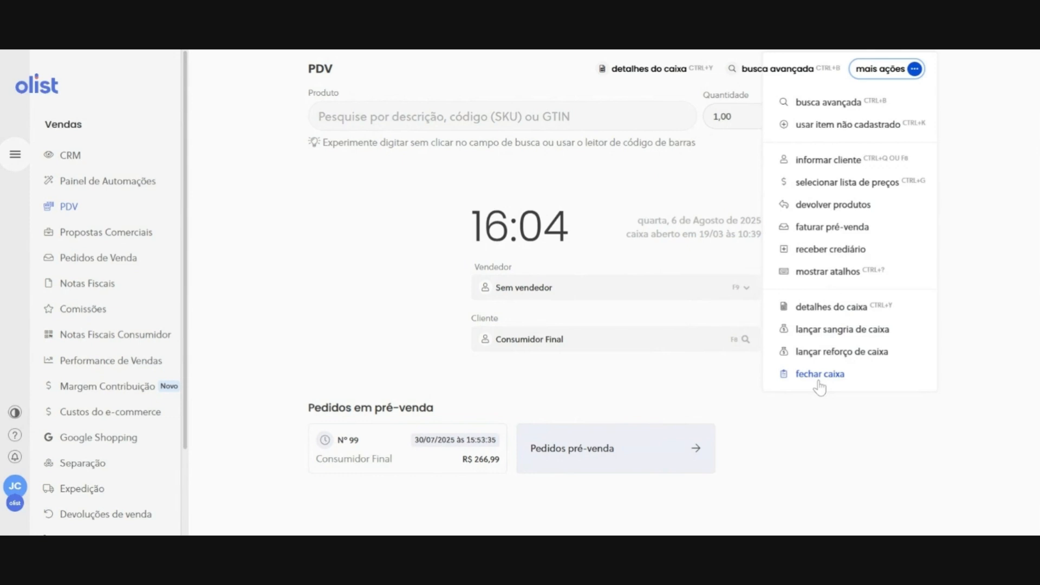
# Search for the product "bota" and select Bota Branca for the sale.
pyautogui.click(523, 117)
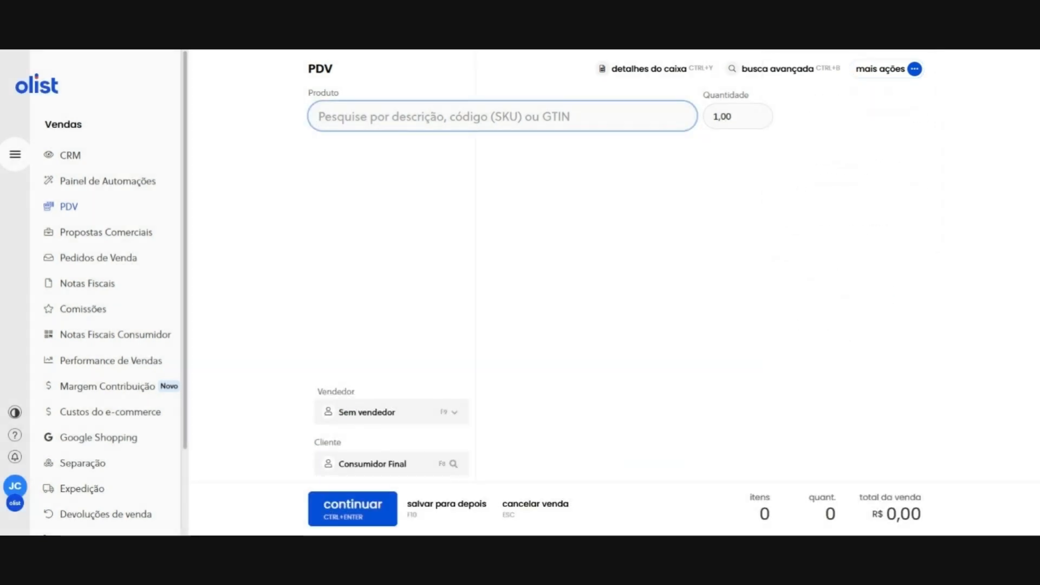
pyautogui.write('b or')
pyautogui.press('BackSpace')
pyautogui.press('BackSpace')
pyautogui.press('BackSpace')
pyautogui.press('BackSpace')
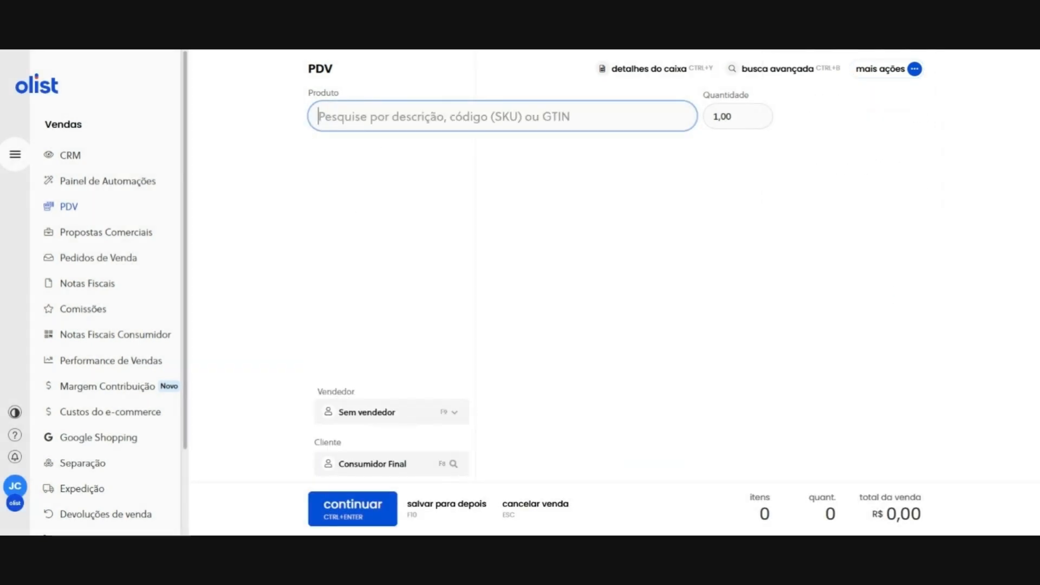
pyautogui.write('bota')
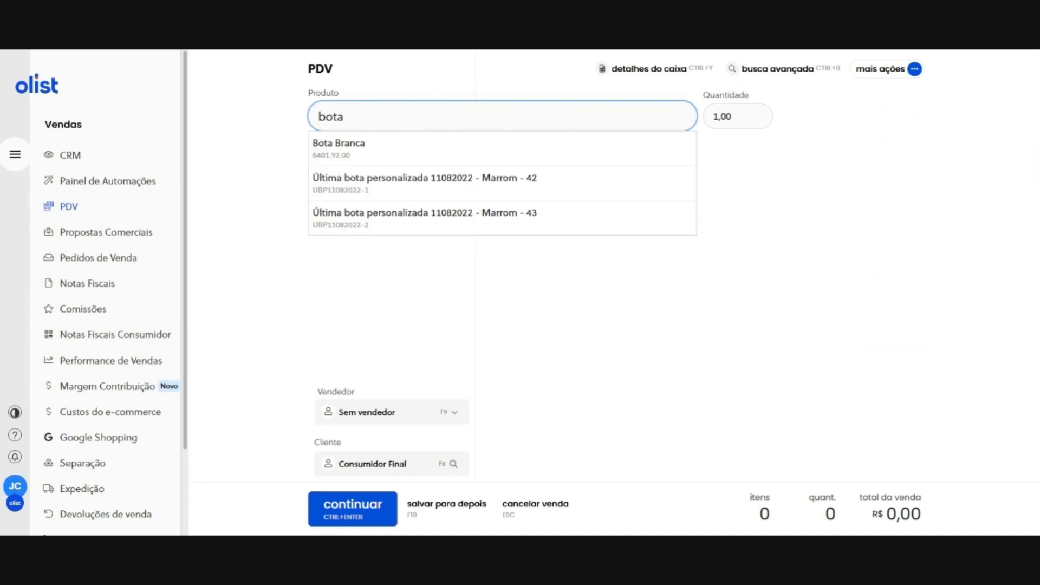
pyautogui.click(505, 147)
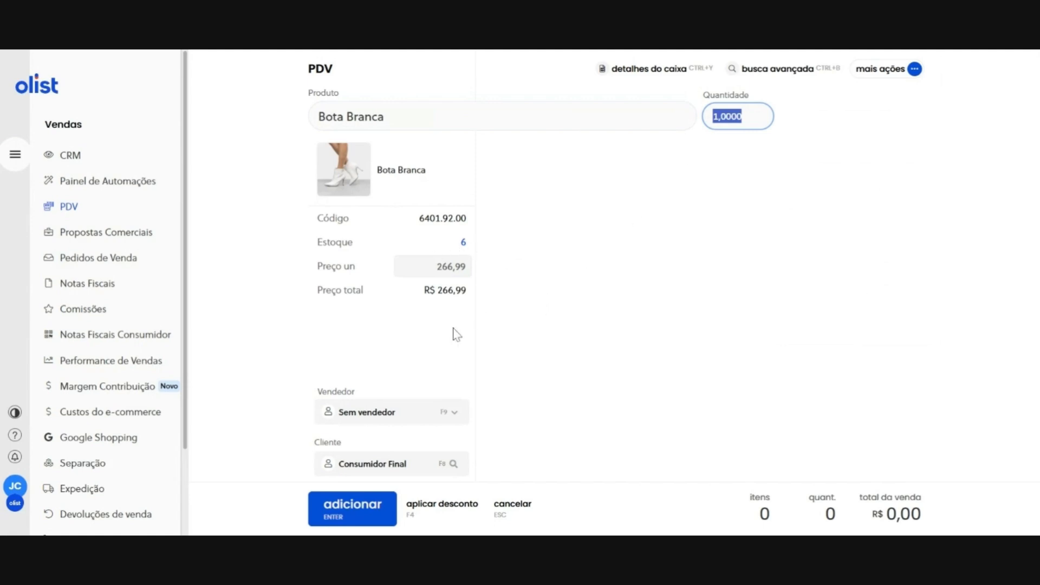
# Check the stock details of Bota Branca and add one unit to the sale.
pyautogui.click(463, 245)
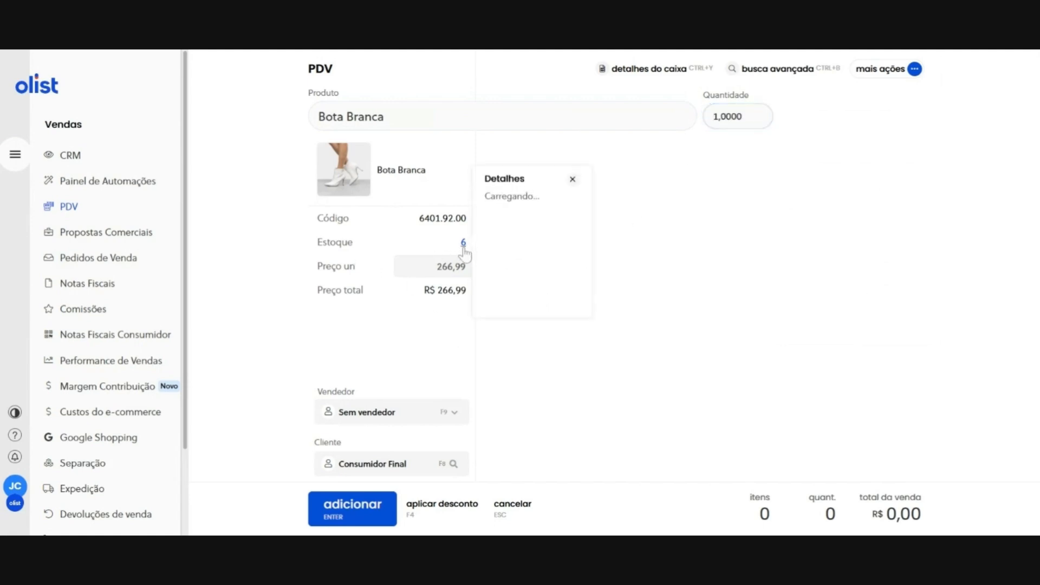
pyautogui.scroll(-5, 559, 246)
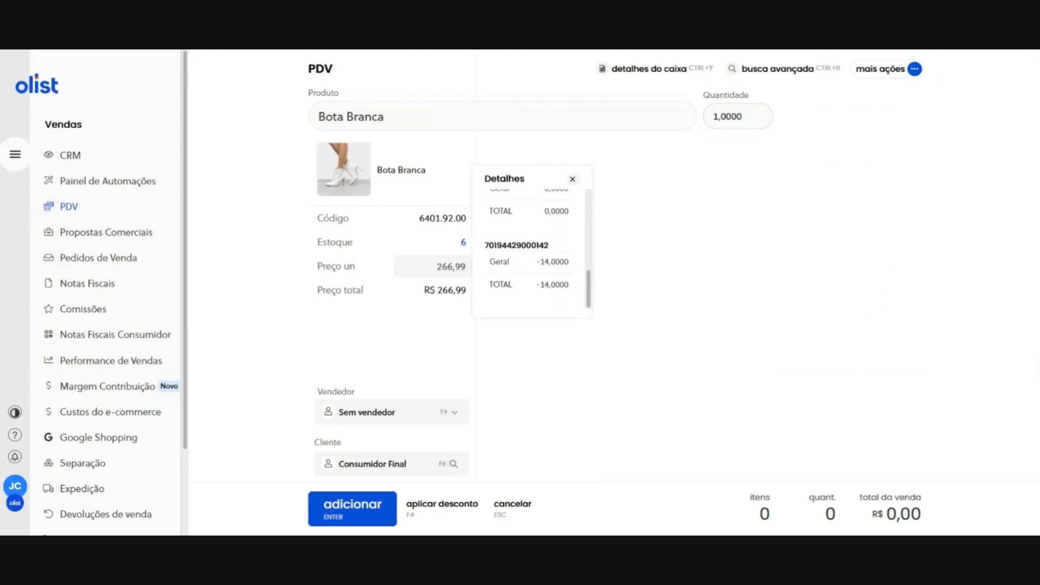
pyautogui.click(572, 179)
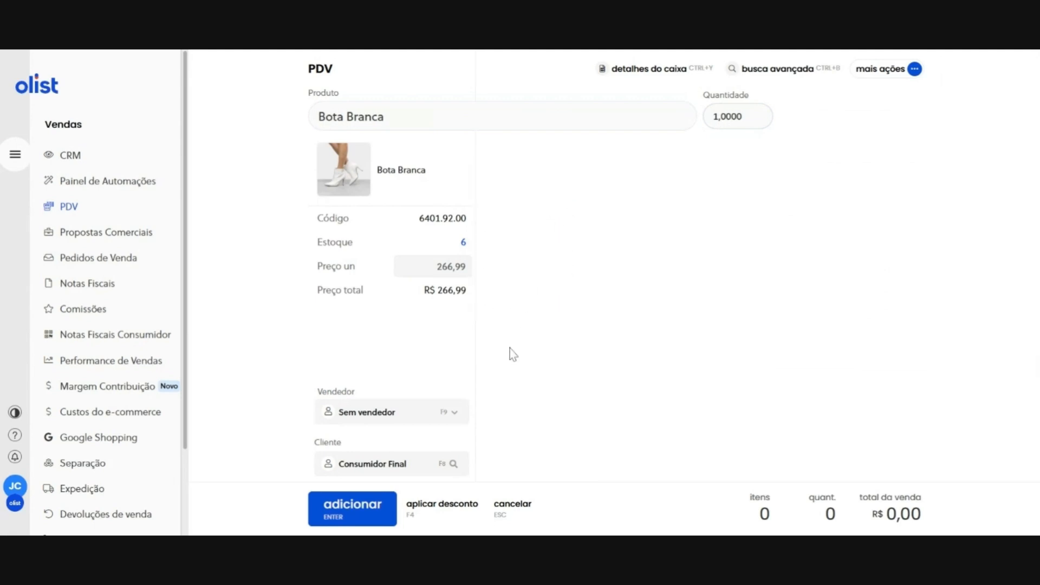
pyautogui.click(364, 504)
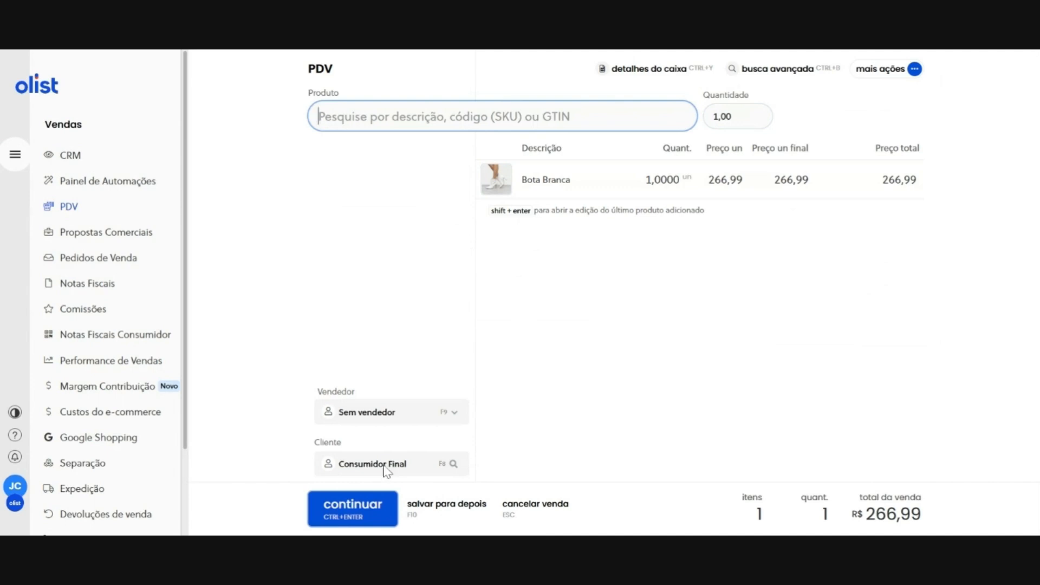
# Try a discount of R$ 10,00 and one of 10% on the Bota Branca item.
pyautogui.click(598, 198)
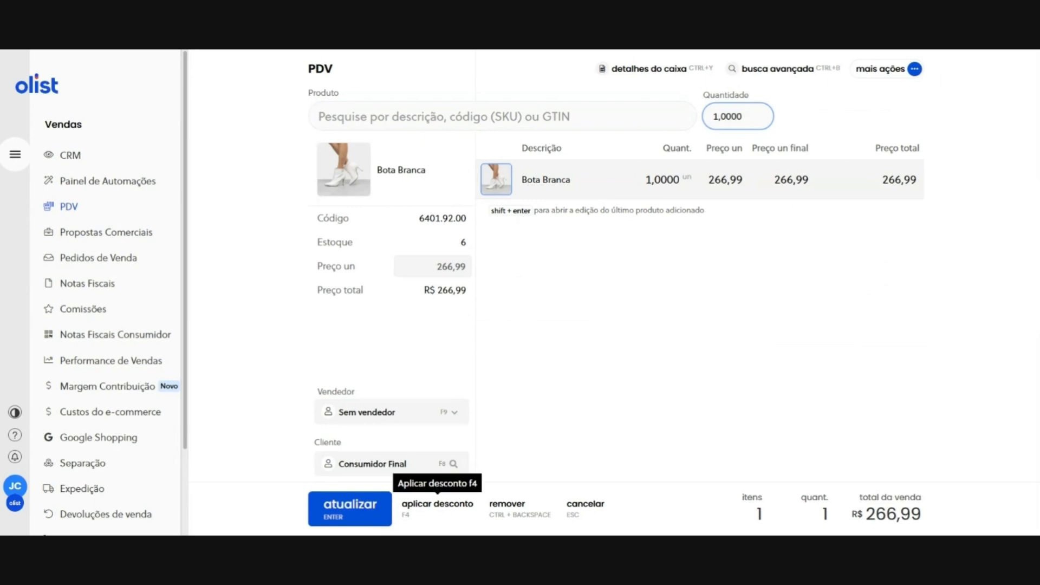
pyautogui.click(428, 523)
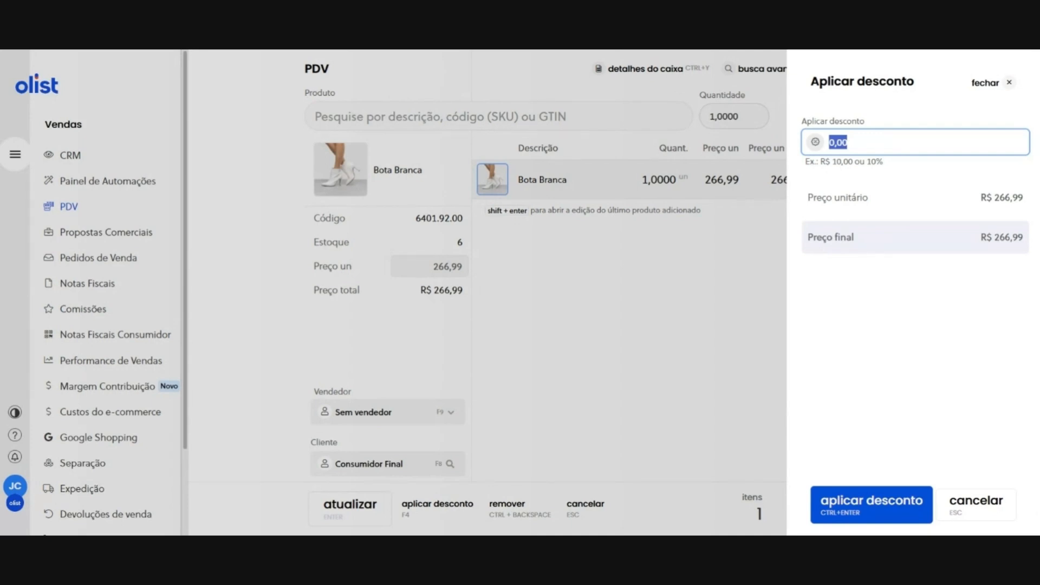
pyautogui.write('10')
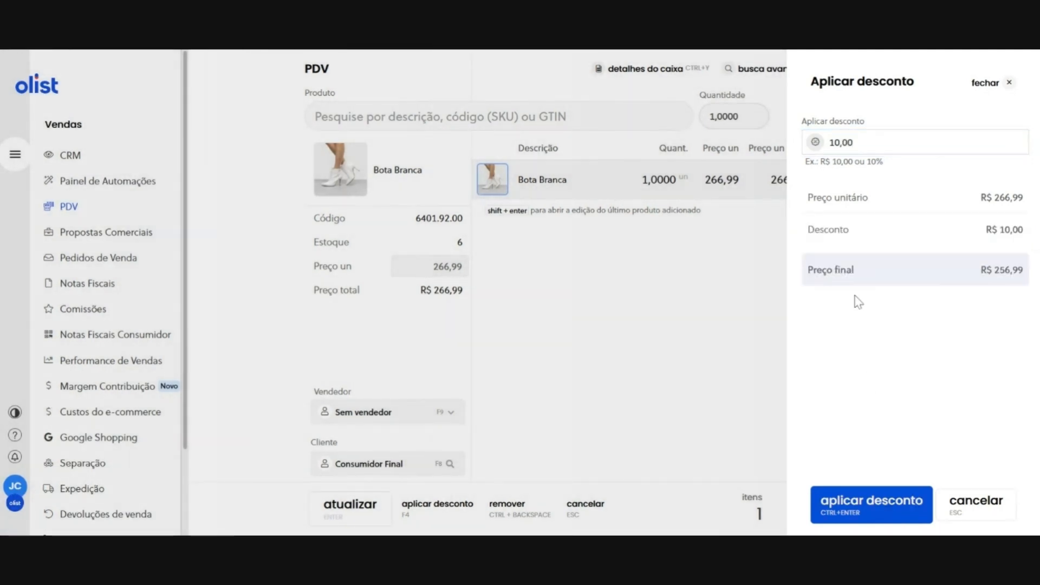
pyautogui.click(861, 142)
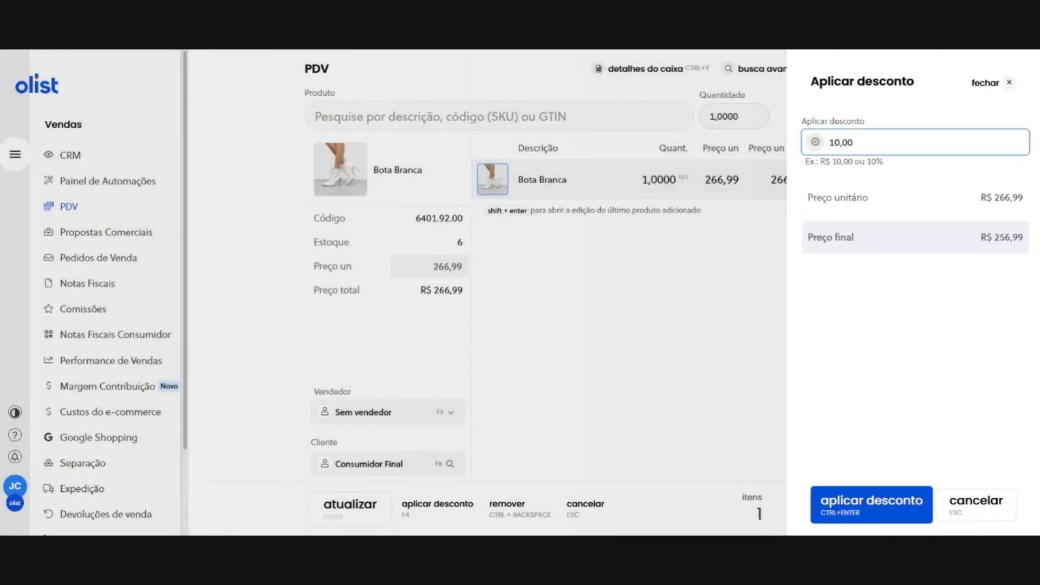
pyautogui.write('%')
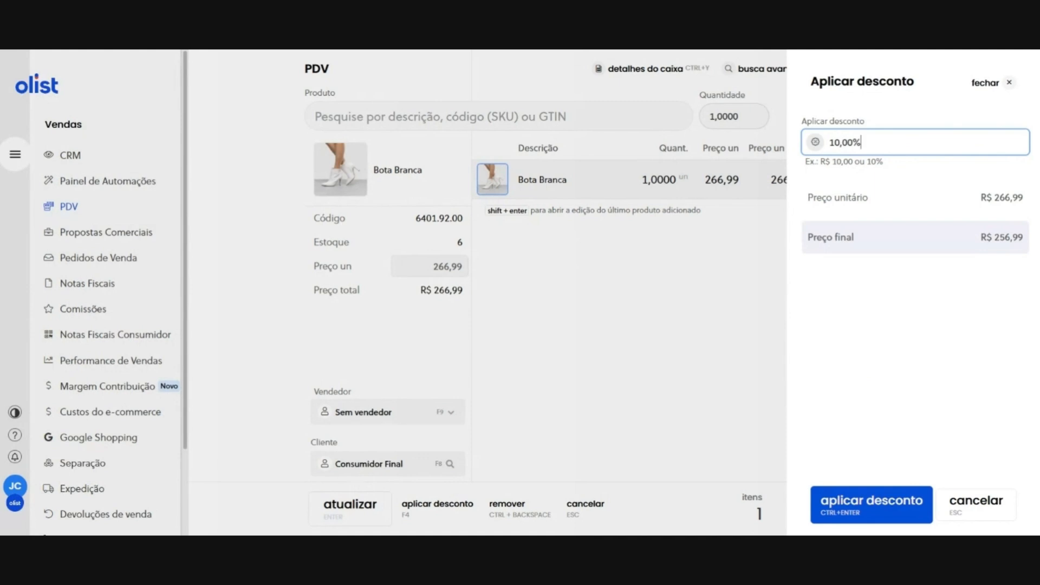
pyautogui.click(875, 277)
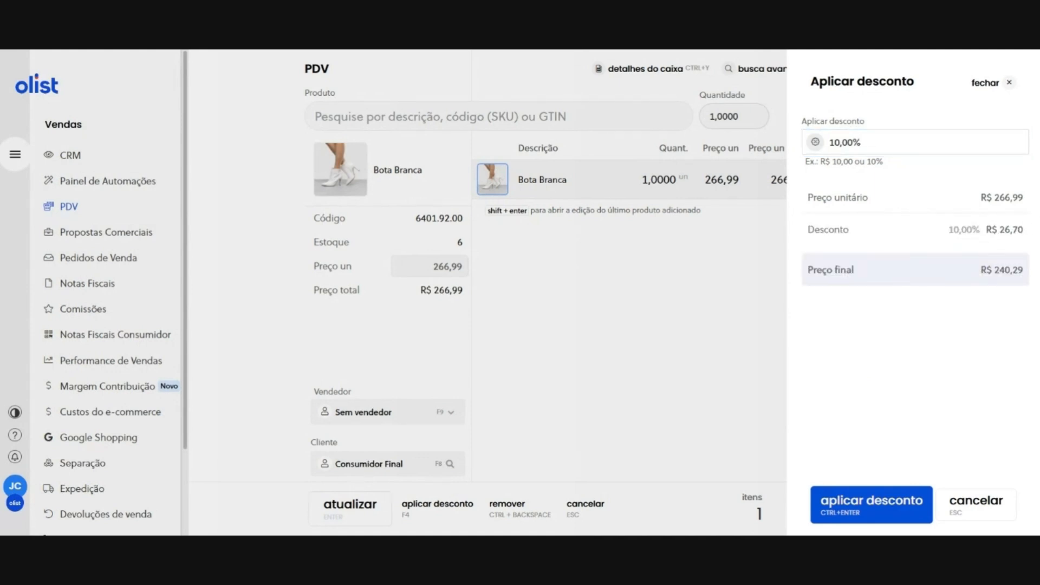
# Change the trial discount back to R$ 10,00, discard it, and finish editing the Bota Branca item.
pyautogui.click(897, 142)
pyautogui.press('BackSpace')
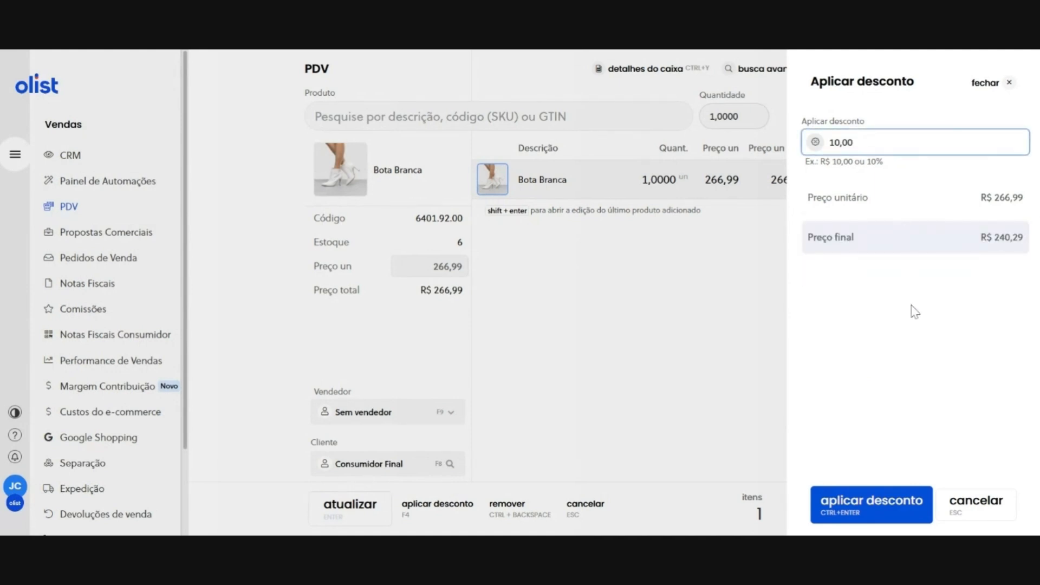
pyautogui.click(912, 307)
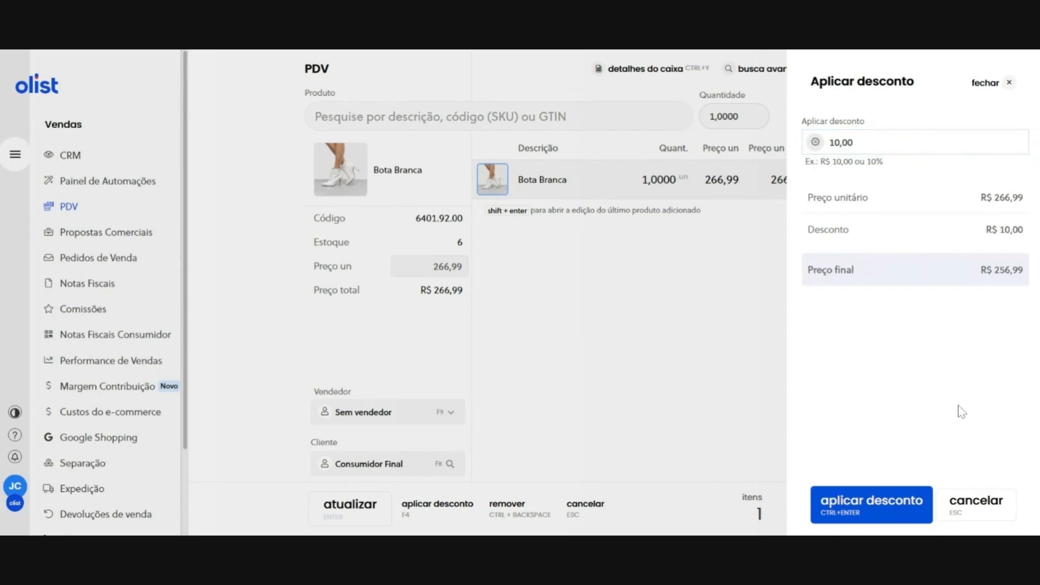
pyautogui.click(964, 507)
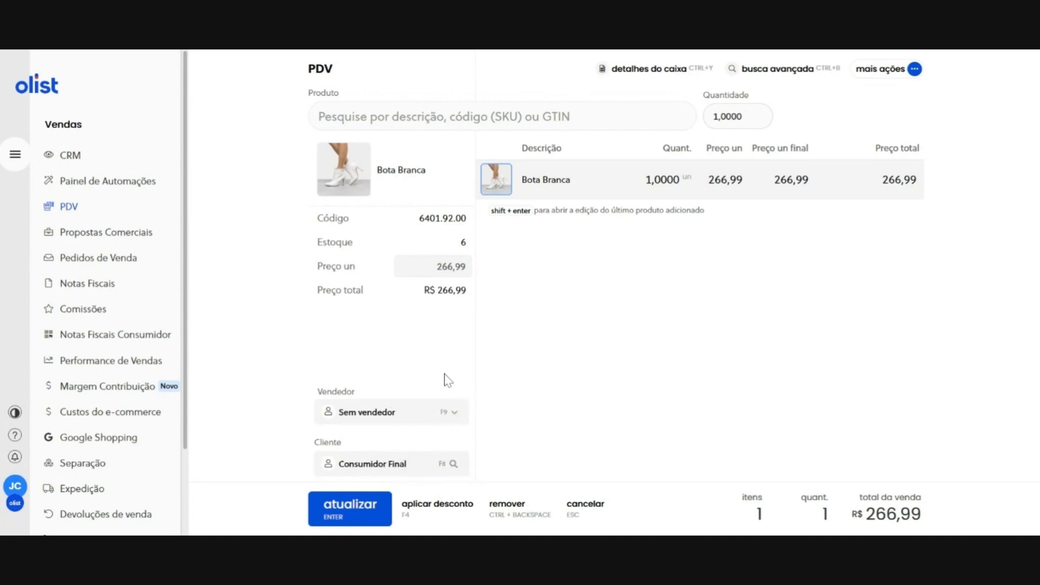
pyautogui.click(367, 515)
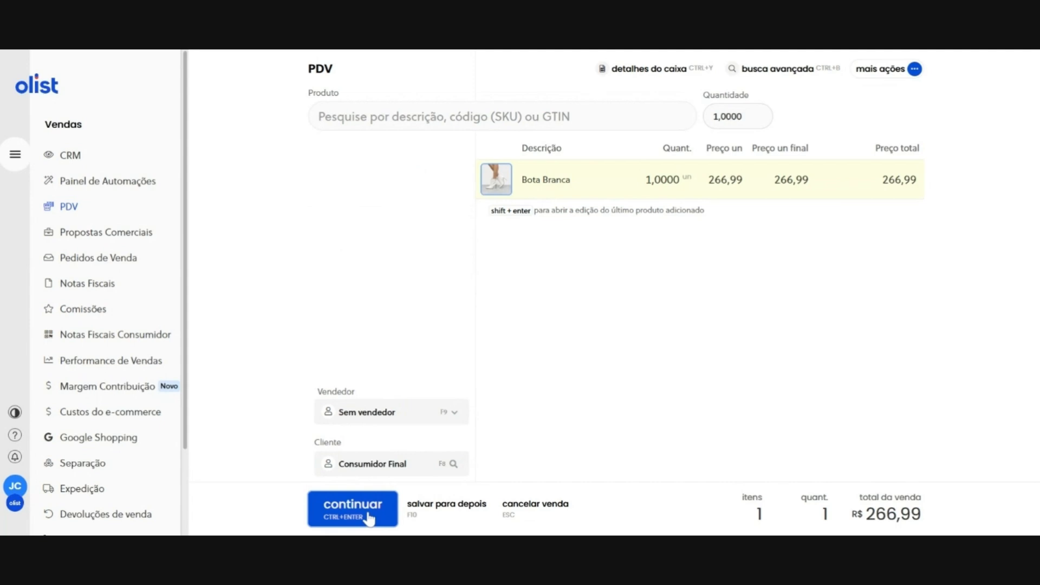
# Proceed to the payment of the sale, go through the available payment methods and choose Pix.
pyautogui.click(367, 515)
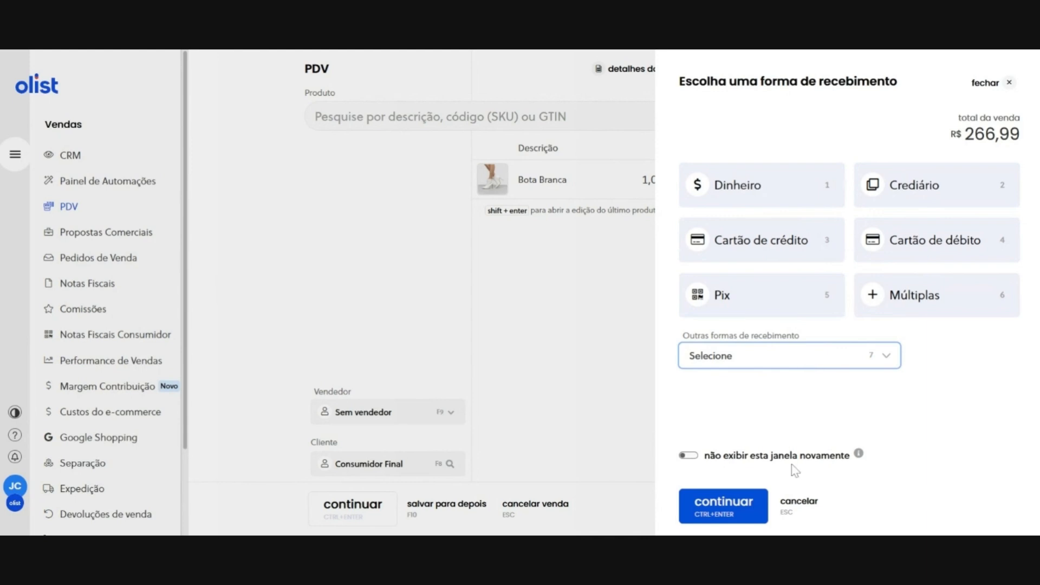
pyautogui.press('Down')
pyautogui.press('Down')
pyautogui.press('Down')
pyautogui.press('Down')
pyautogui.press('Up')
pyautogui.press('Up')
pyautogui.press('Up')
pyautogui.press('Up')
pyautogui.click(971, 356)
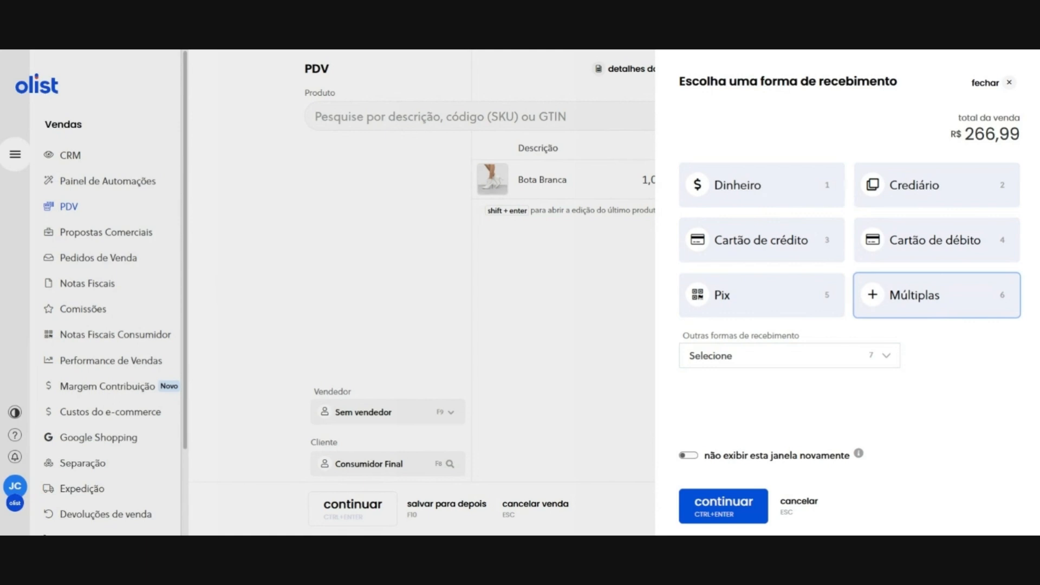
pyautogui.click(777, 292)
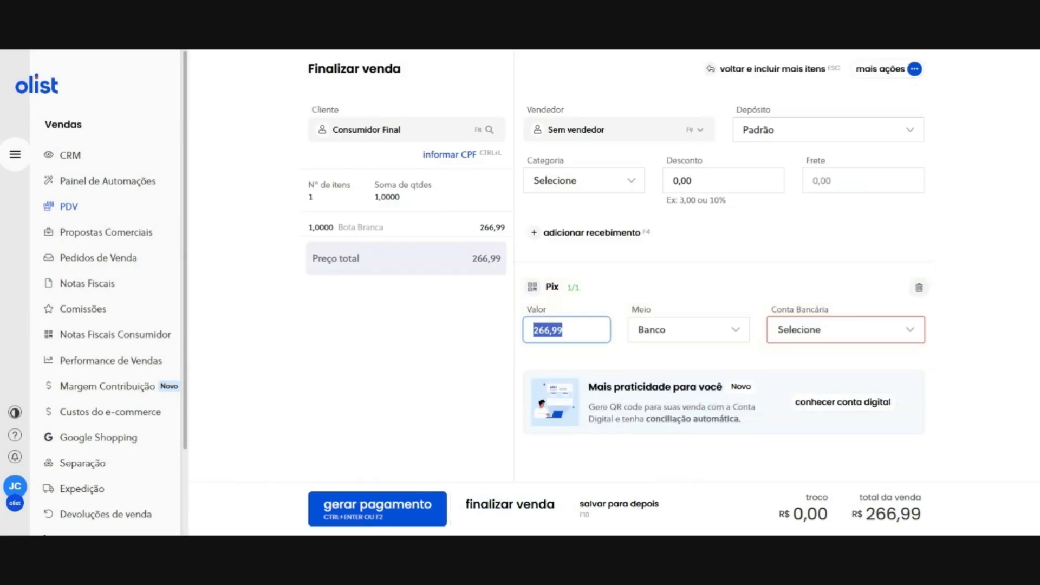
# Assign the first named seller in the list to the sale and check the discount and freight fields.
pyautogui.click(639, 138)
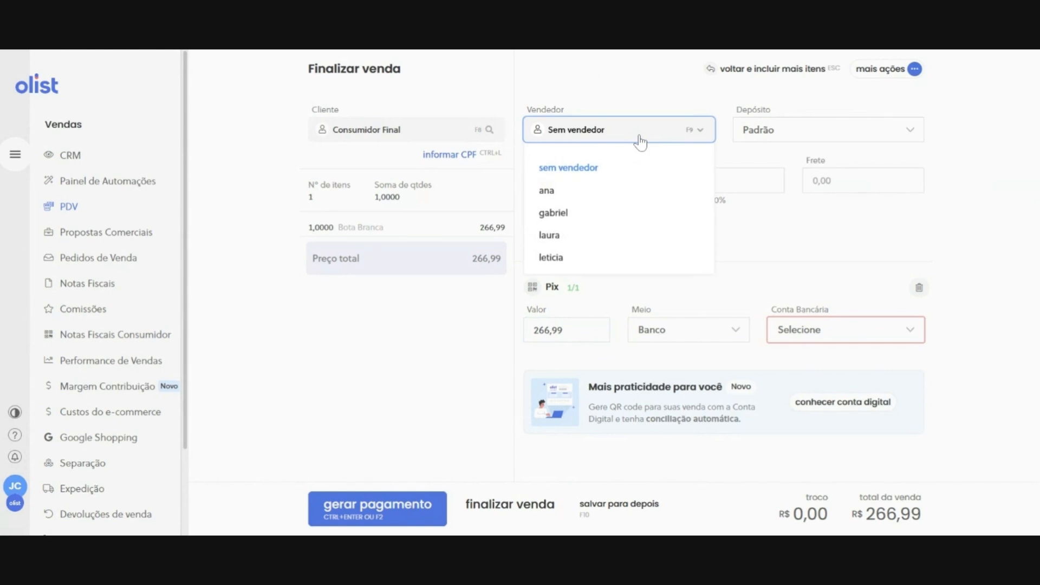
pyautogui.click(625, 190)
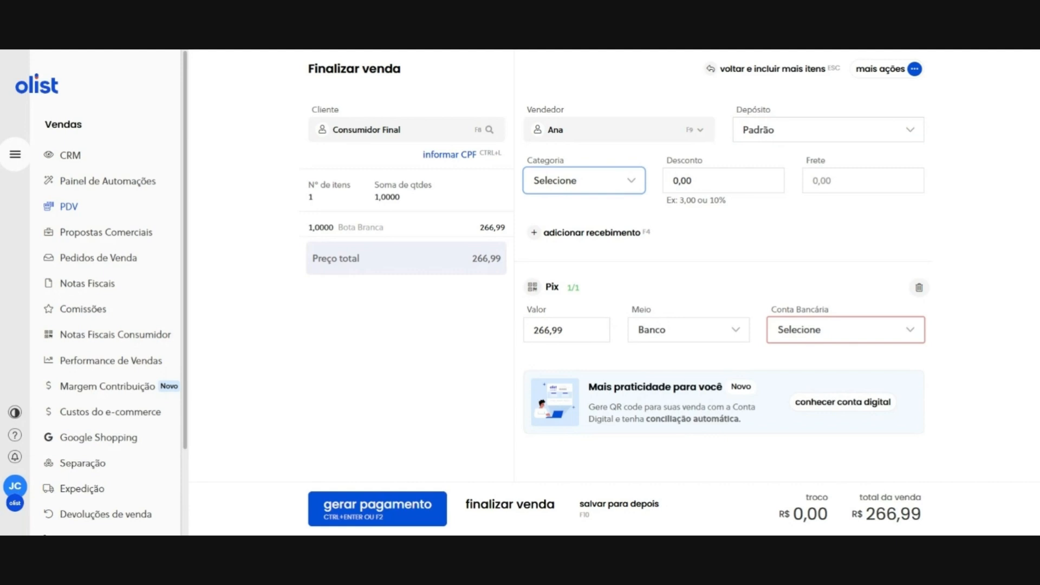
pyautogui.click(726, 181)
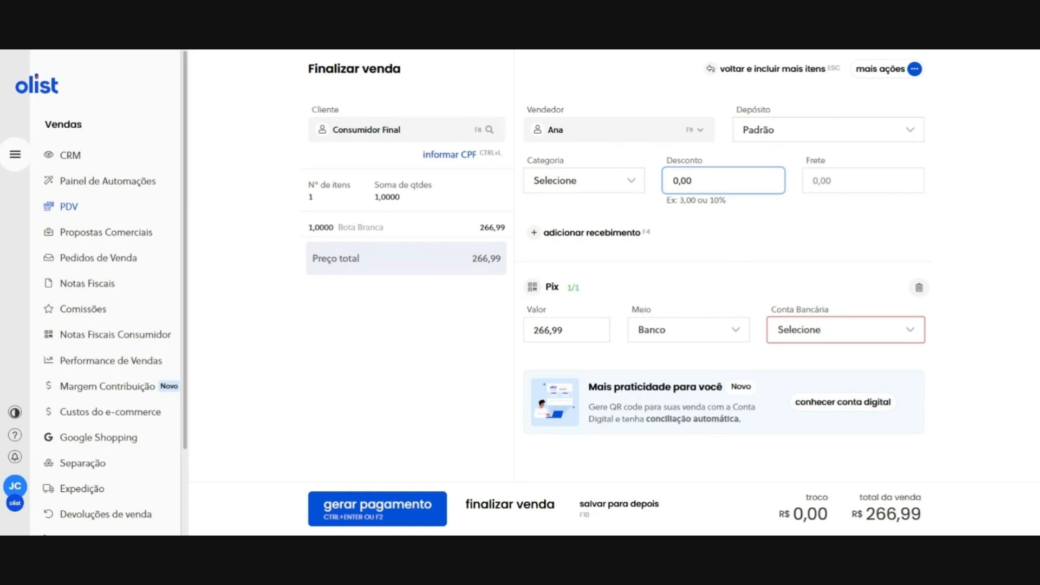
pyautogui.click(862, 180)
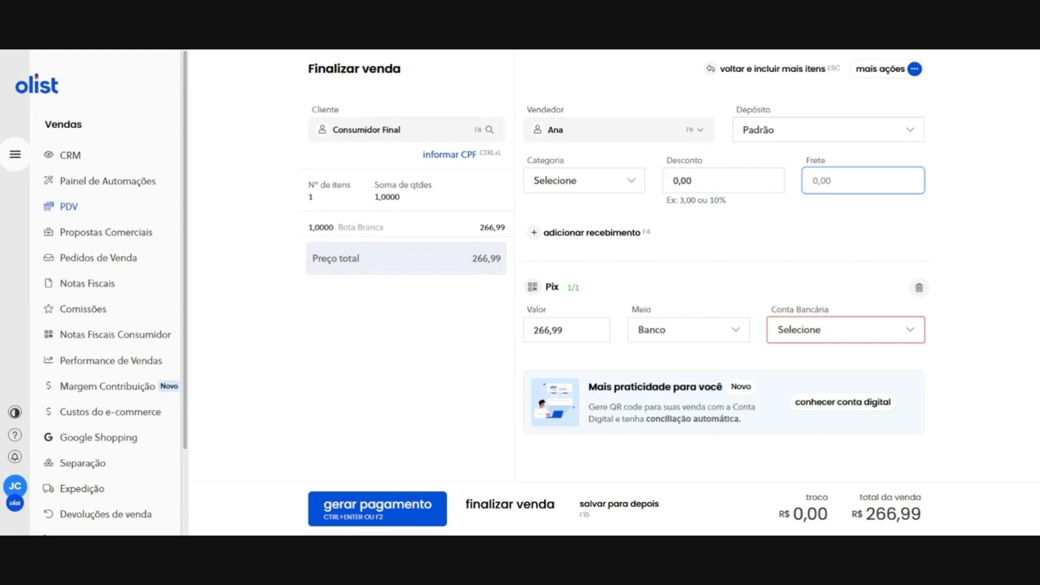
# Examine the sale's customer options: search by first name, quick registration of a new customer and CPF/CNPJ entry.
pyautogui.click(441, 130)
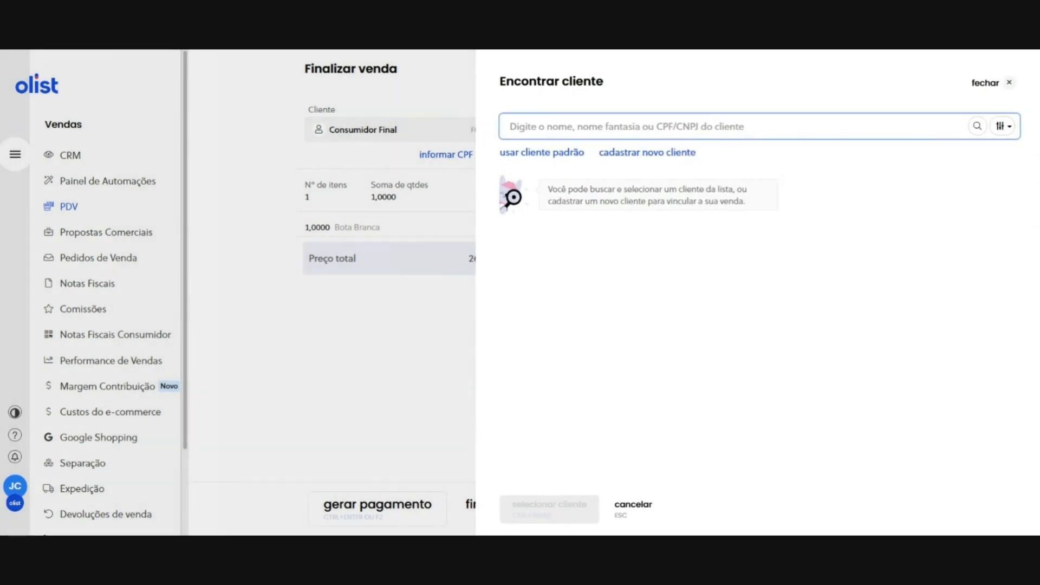
pyautogui.write('ana')
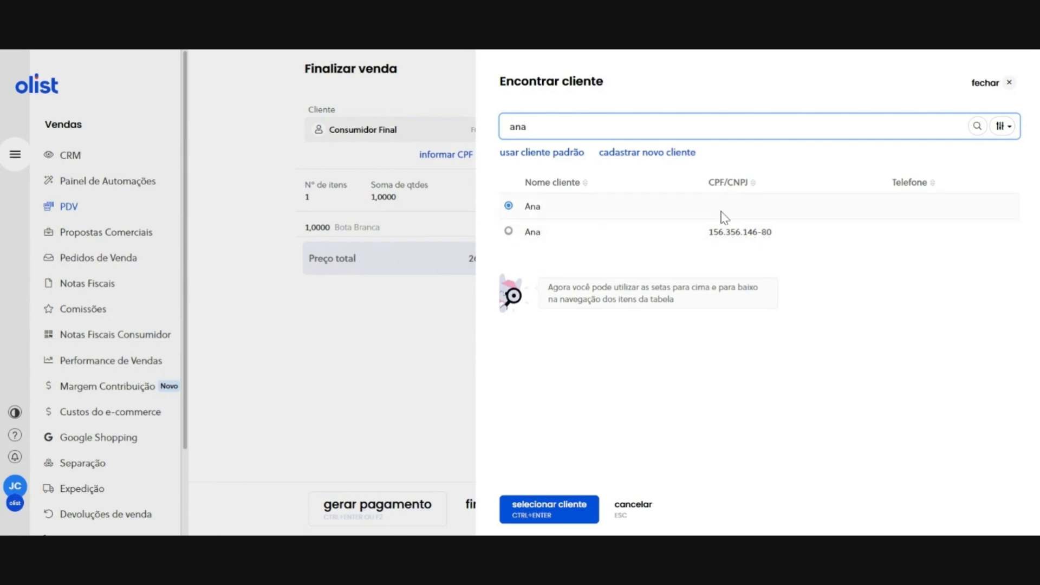
pyautogui.click(685, 156)
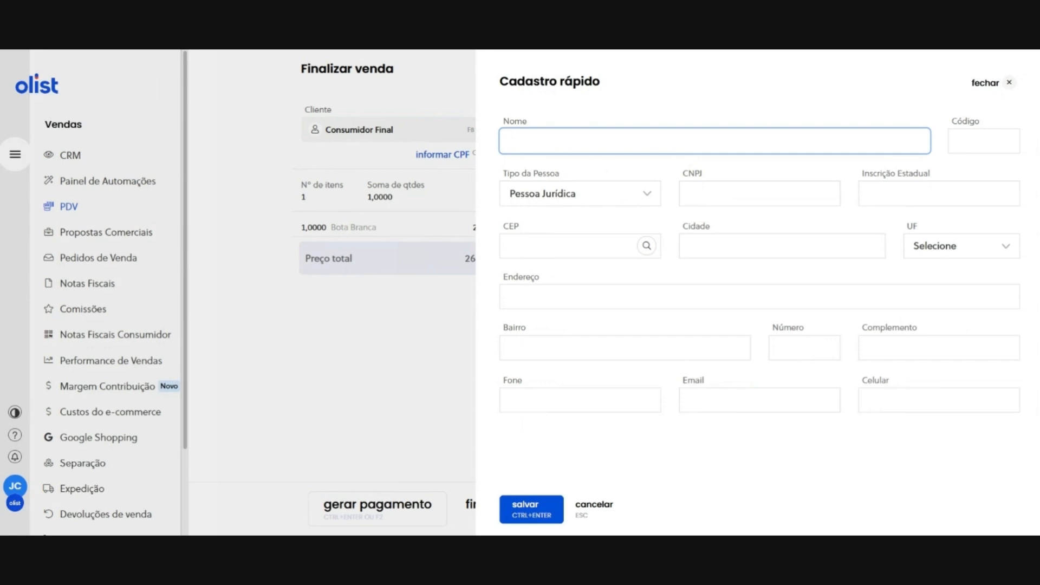
pyautogui.click(988, 91)
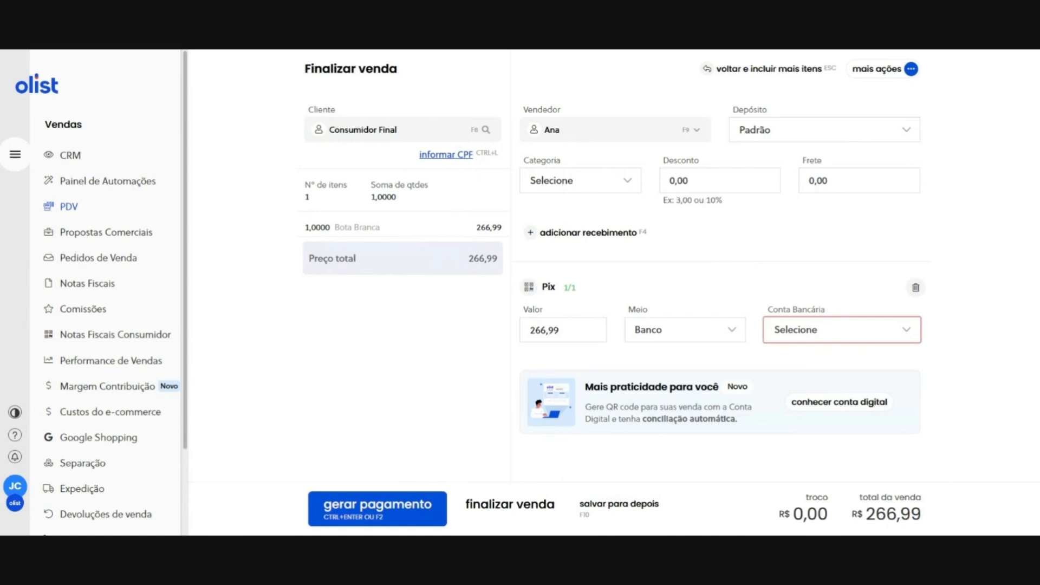
pyautogui.click(467, 157)
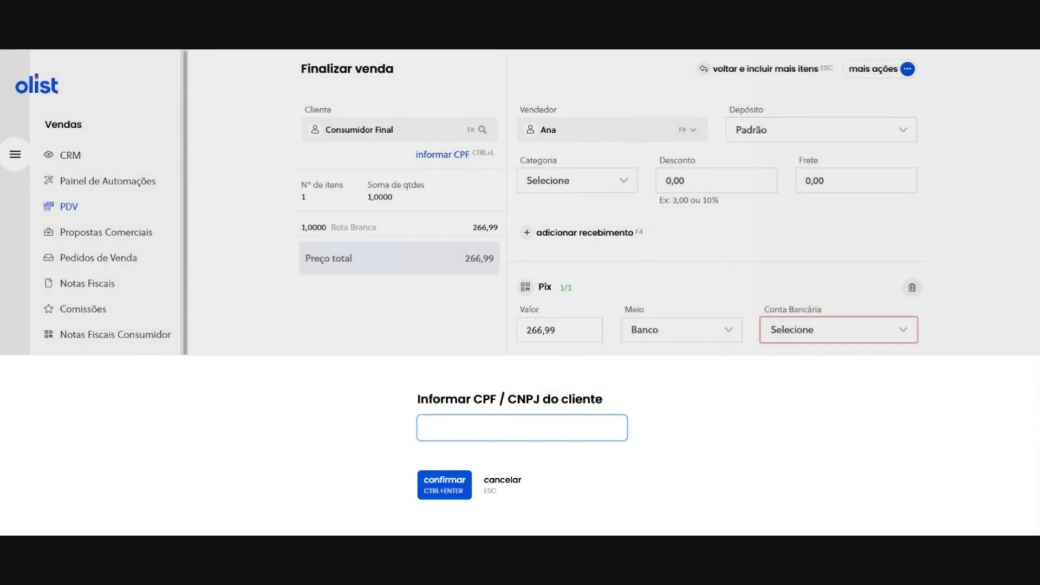
pyautogui.click(488, 487)
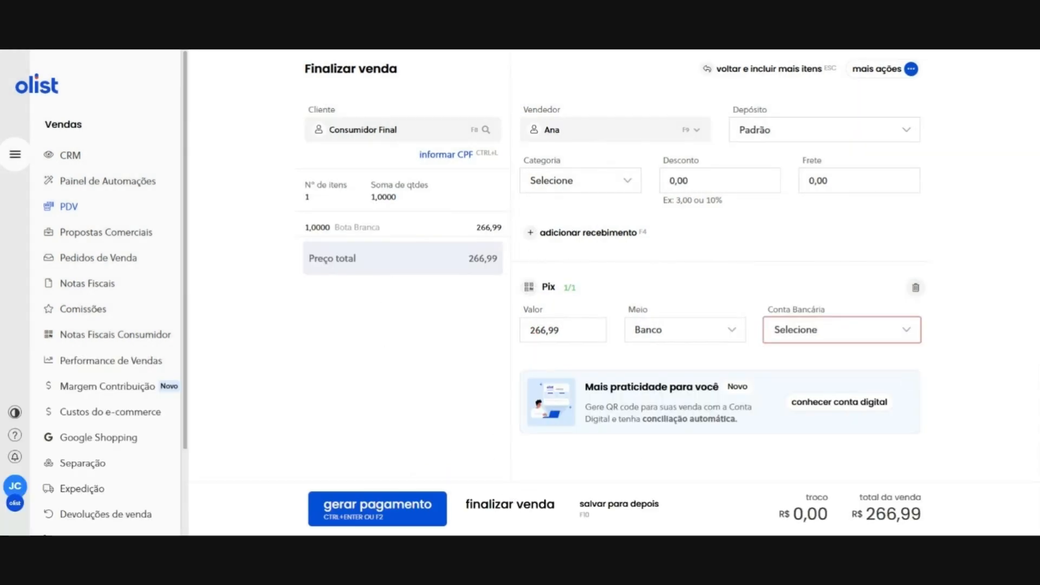
# Try to generate the Pix payment through Banco without choosing a bank account.
pyautogui.click(742, 338)
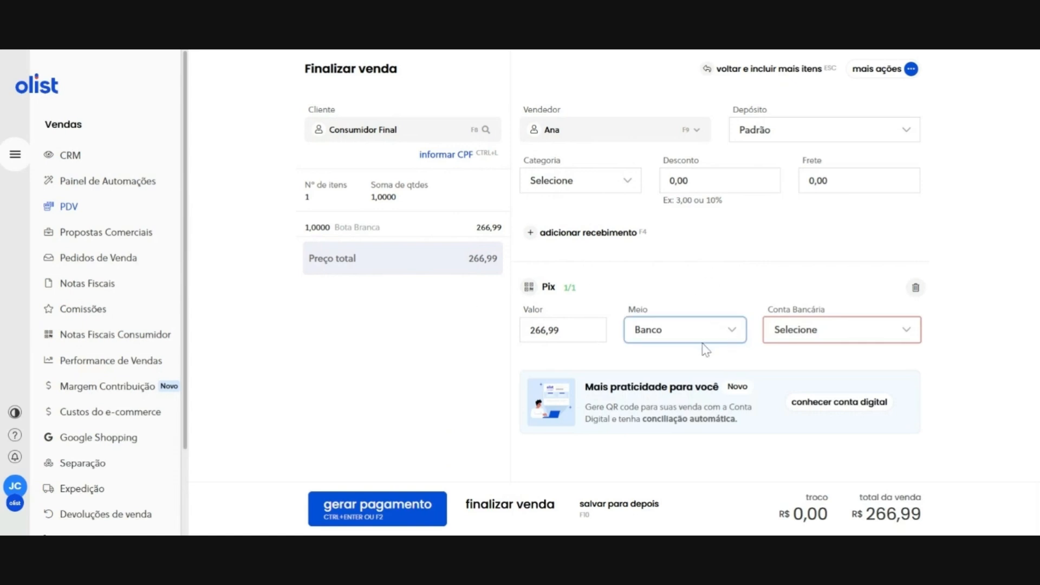
pyautogui.click(767, 339)
pyautogui.click(765, 335)
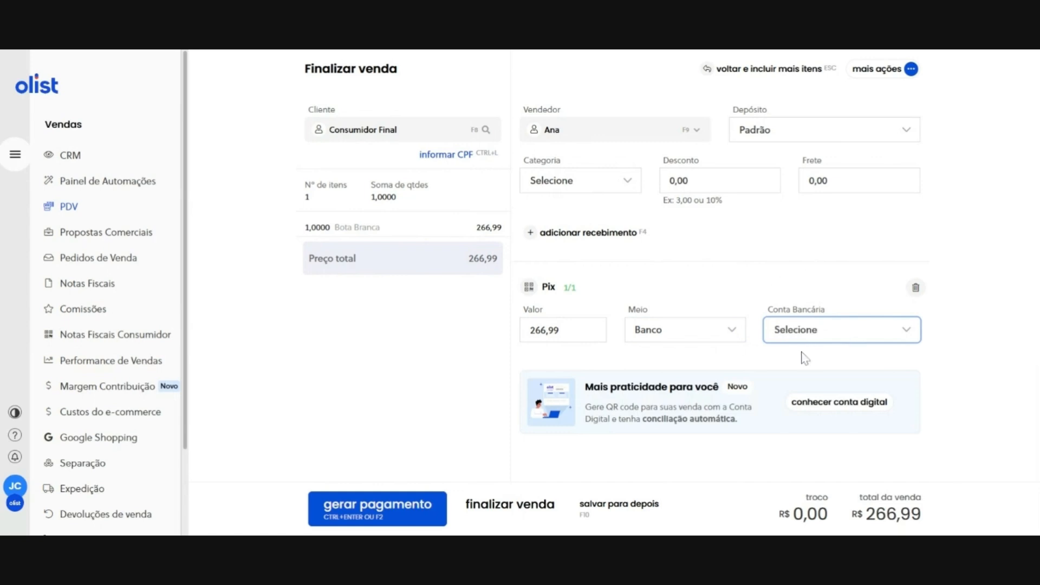
pyautogui.click(388, 517)
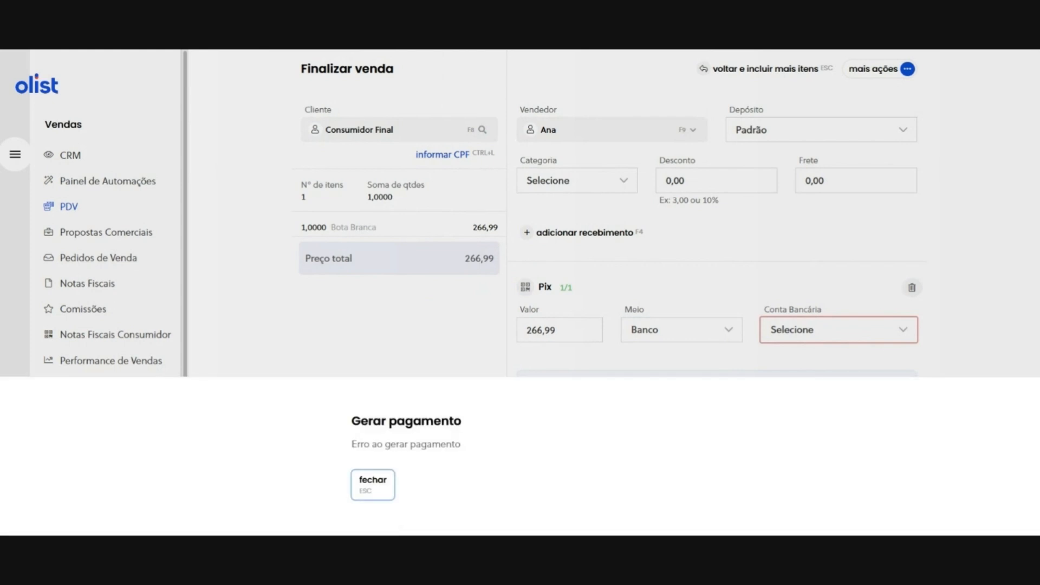
pyautogui.click(373, 494)
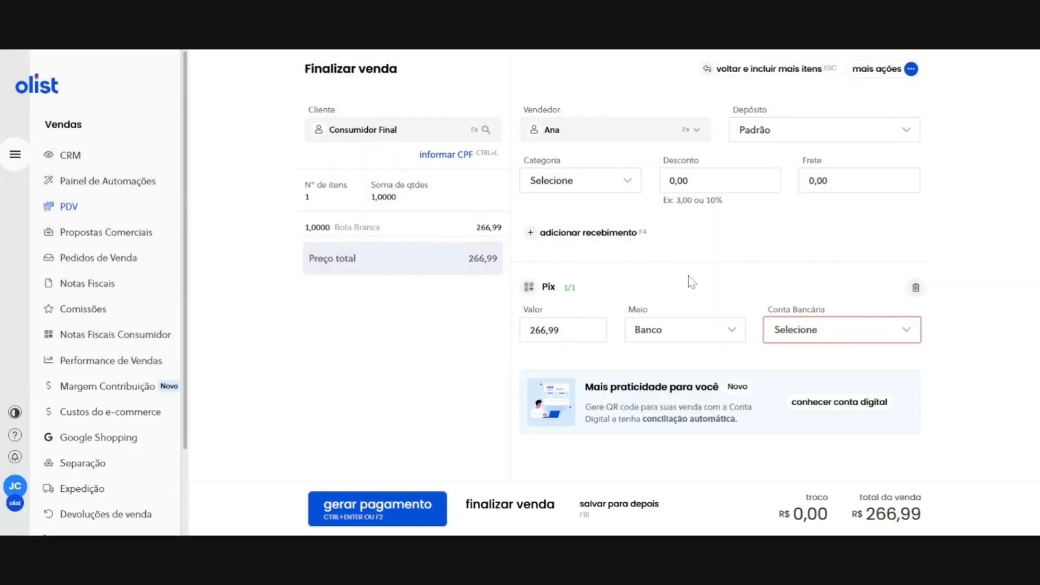
# Select the Itaú bank account for the Pix payment, generate its QR code and finalize the sale.
pyautogui.click(805, 334)
pyautogui.click(821, 384)
pyautogui.click(389, 512)
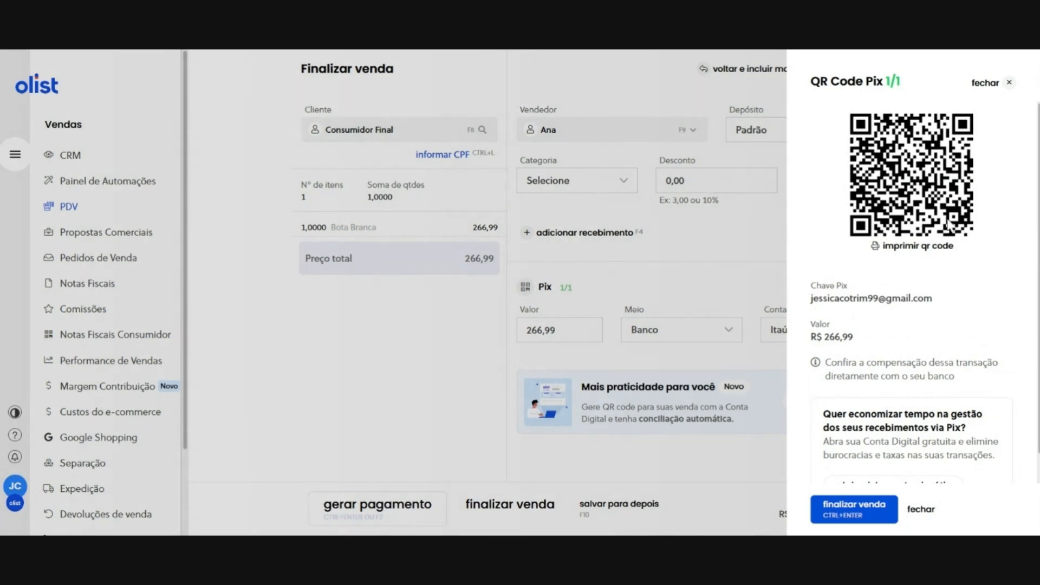
pyautogui.scroll(-1, 903, 340)
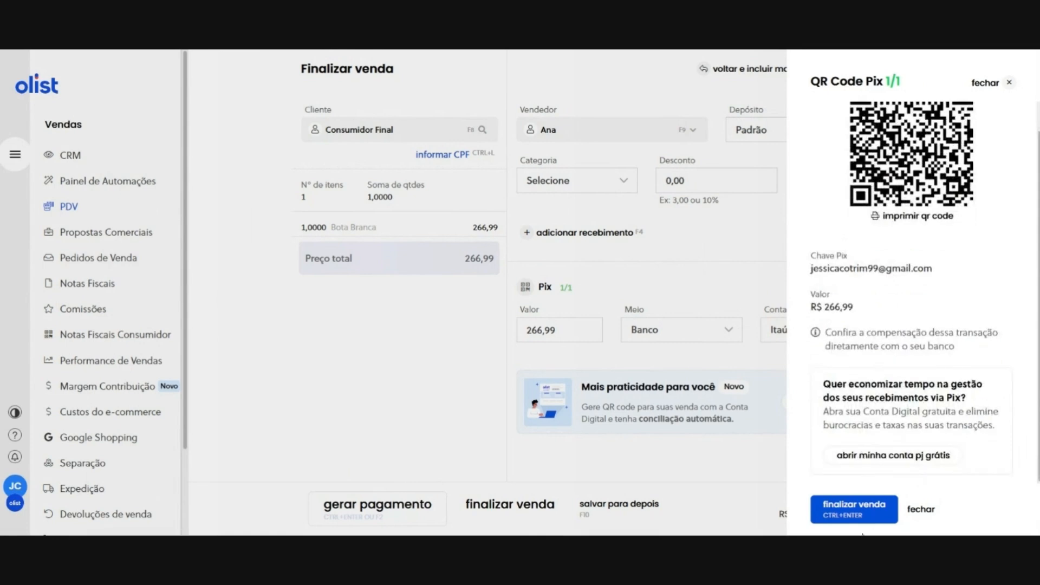
pyautogui.click(847, 517)
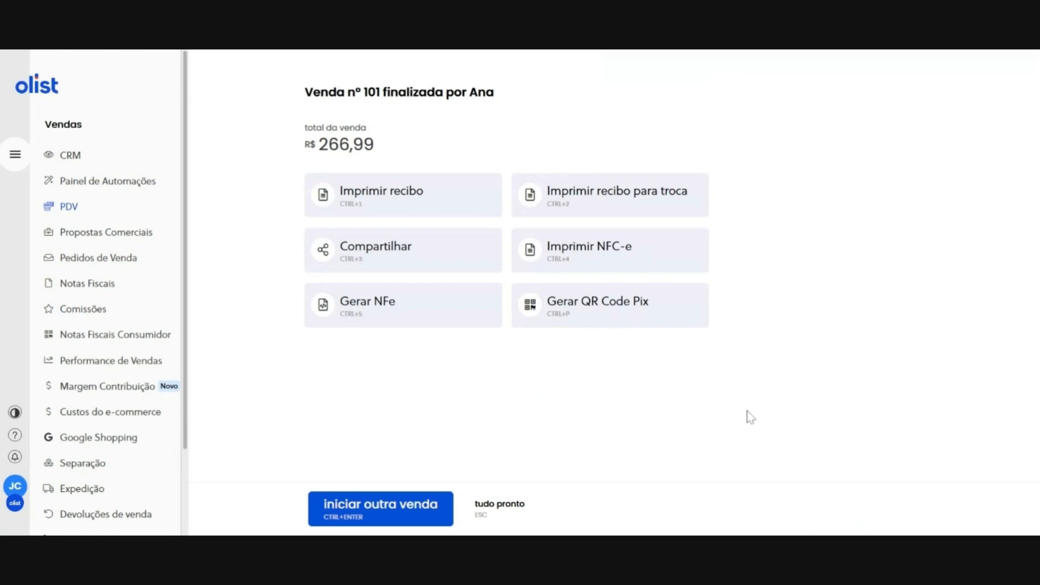
# Preview the sale receipt and the exchange receipt of the finalized sale.
pyautogui.click(436, 210)
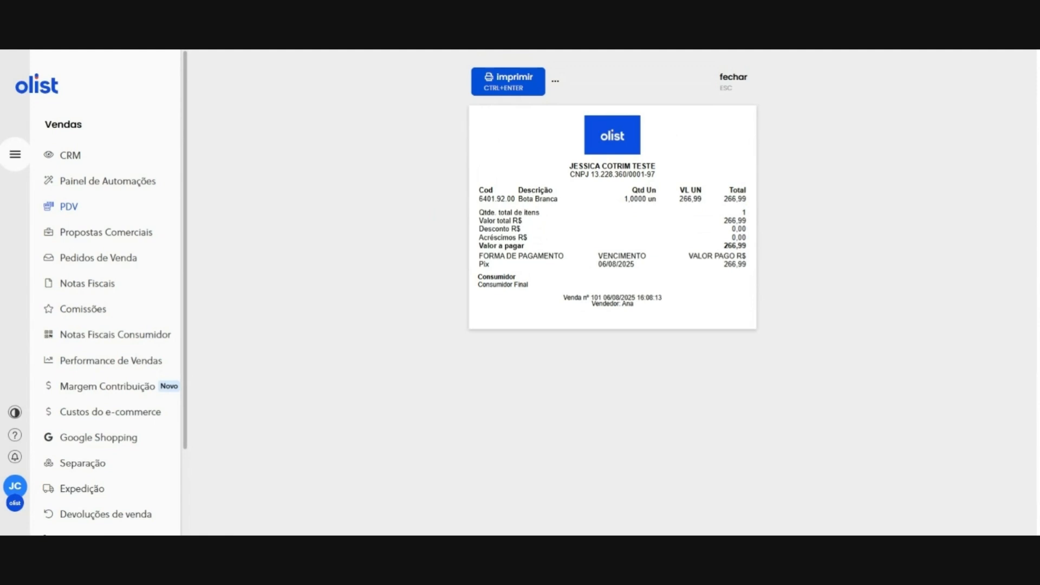
pyautogui.click(732, 80)
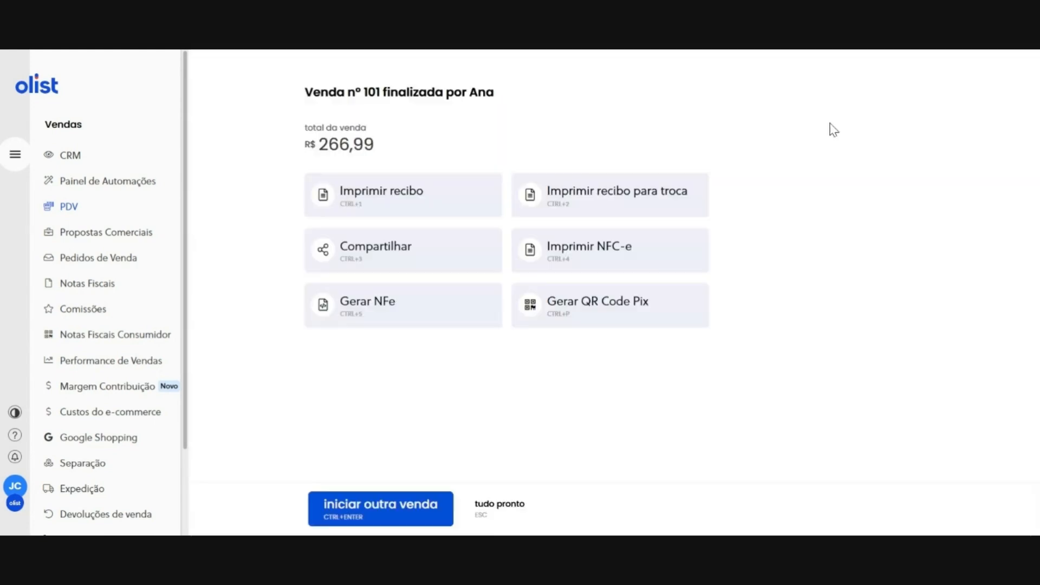
pyautogui.click(567, 204)
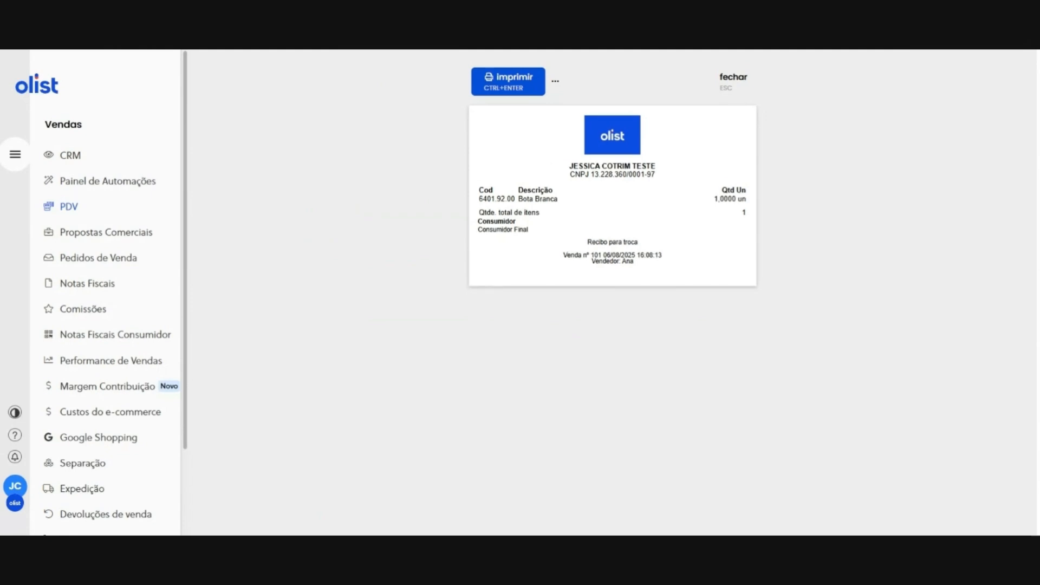
pyautogui.click(735, 82)
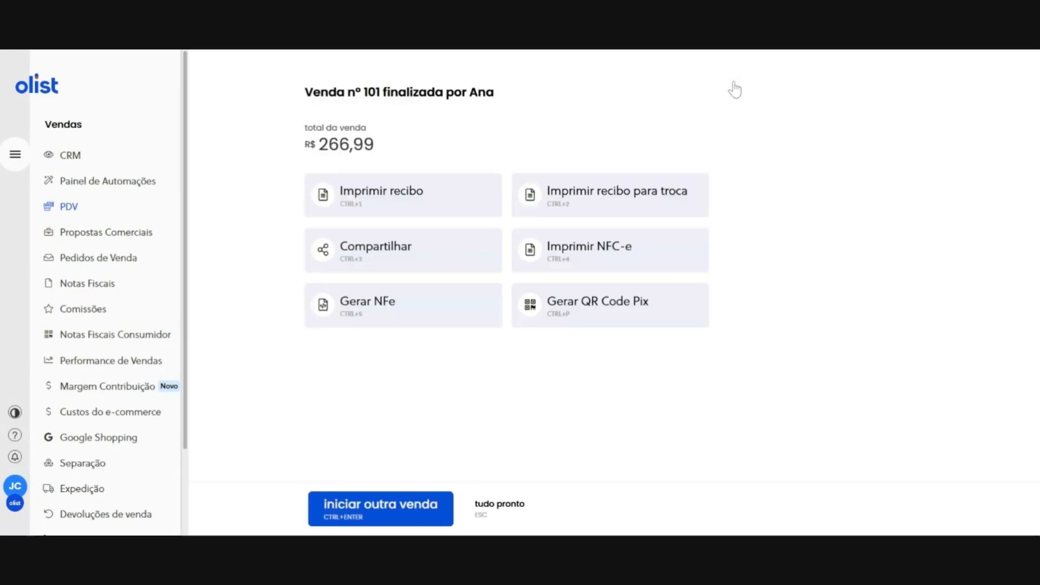
# Generate a shareable link for the sale document and check the WhatsApp sending option without sending it.
pyautogui.click(362, 259)
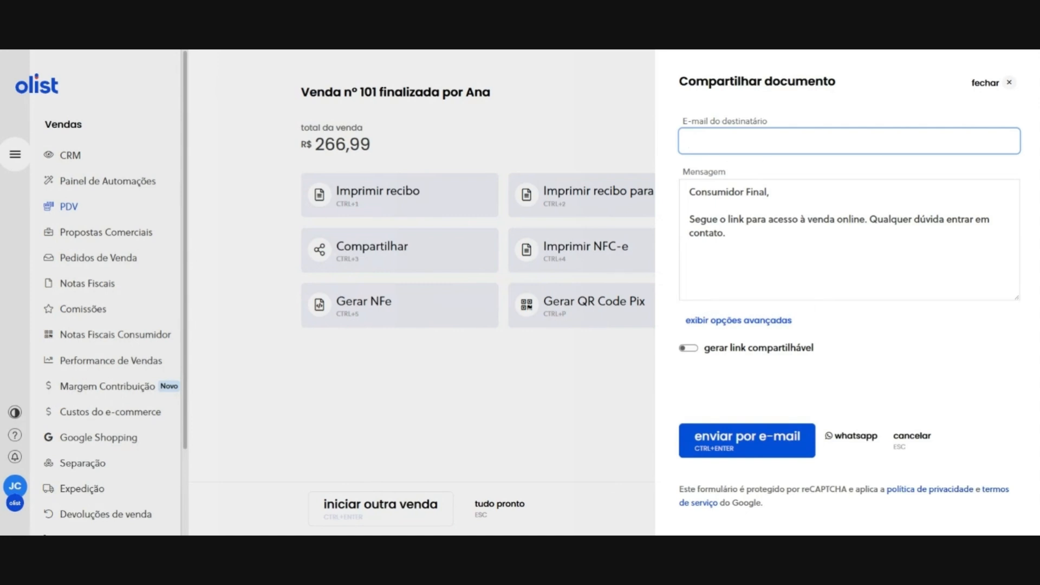
pyautogui.click(760, 362)
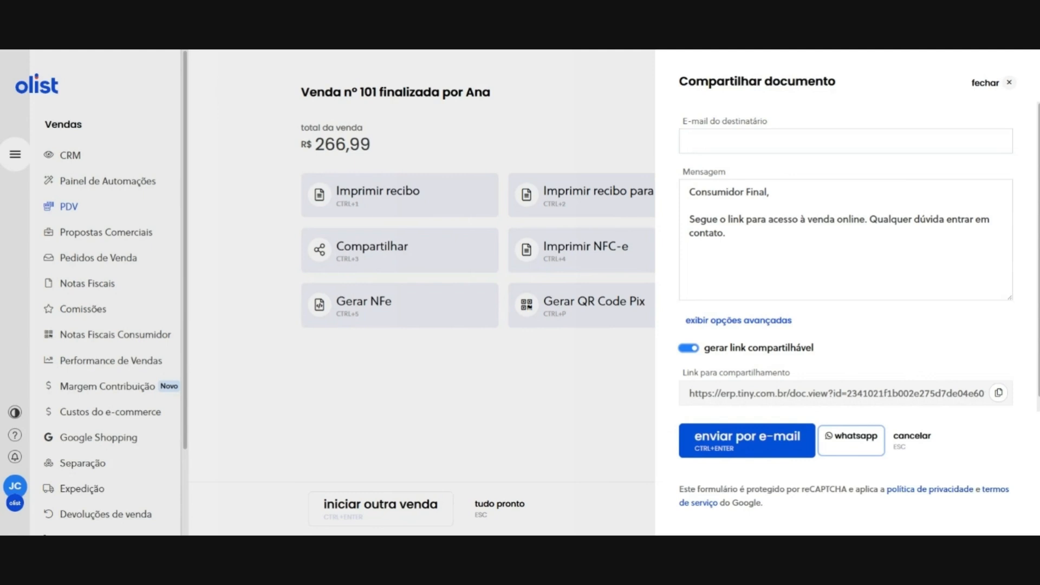
pyautogui.click(854, 439)
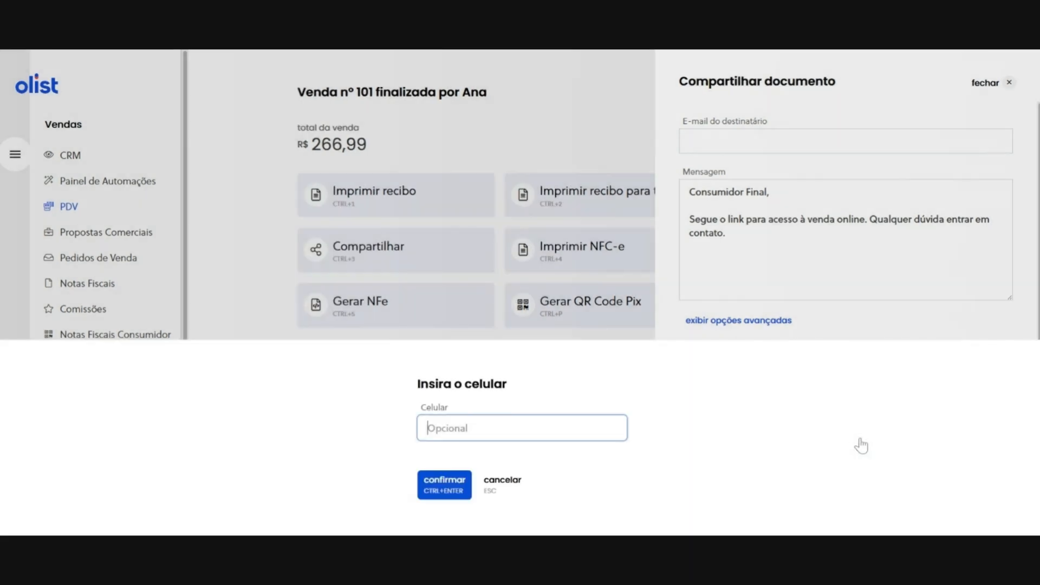
pyautogui.click(514, 429)
pyautogui.click(502, 484)
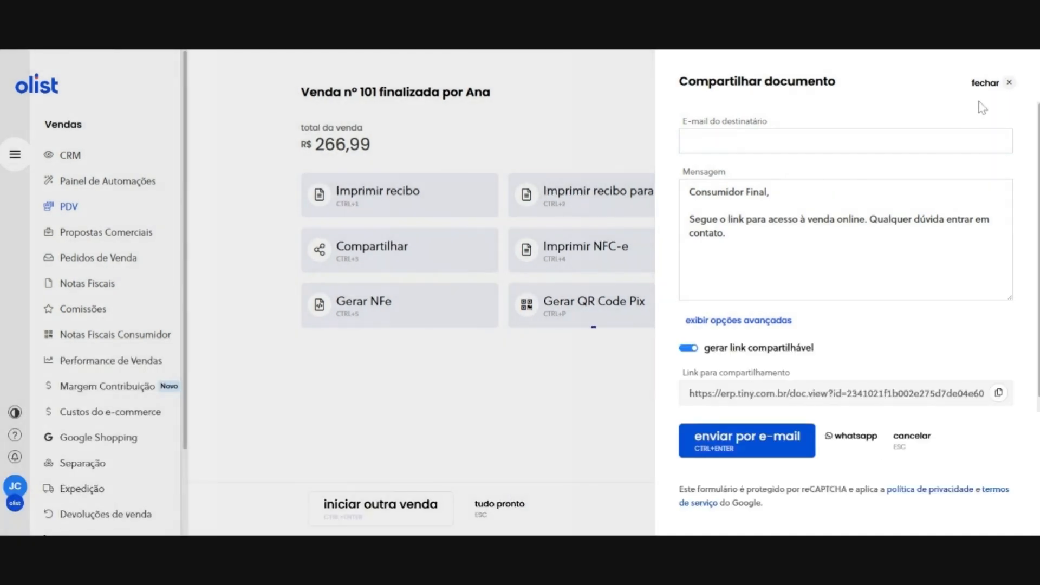
pyautogui.click(983, 83)
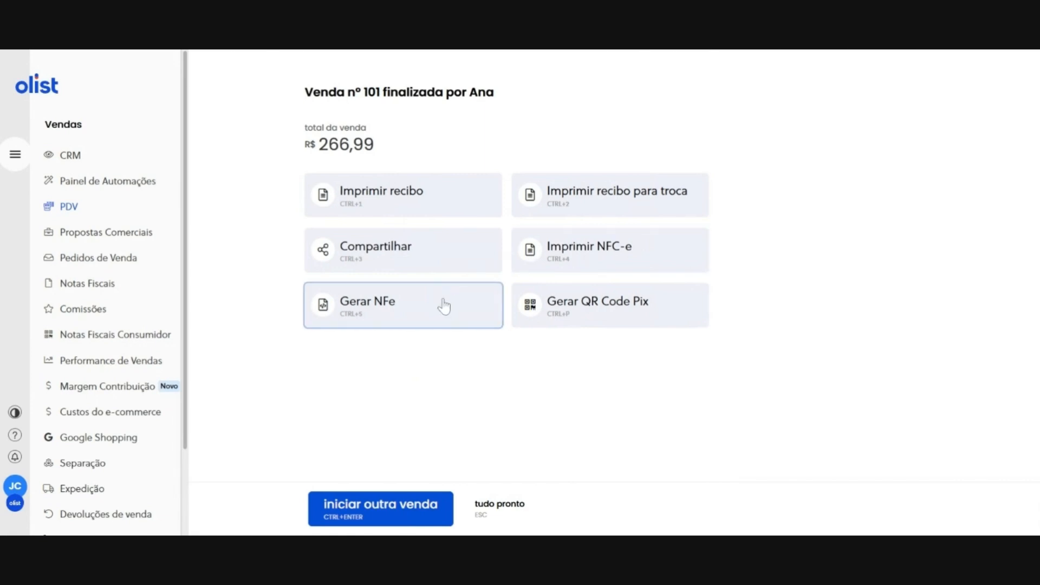
# Review the NFe and Pix QR code options, close the finalized sale and return to the PDV start screen.
pyautogui.click(416, 312)
pyautogui.click(617, 327)
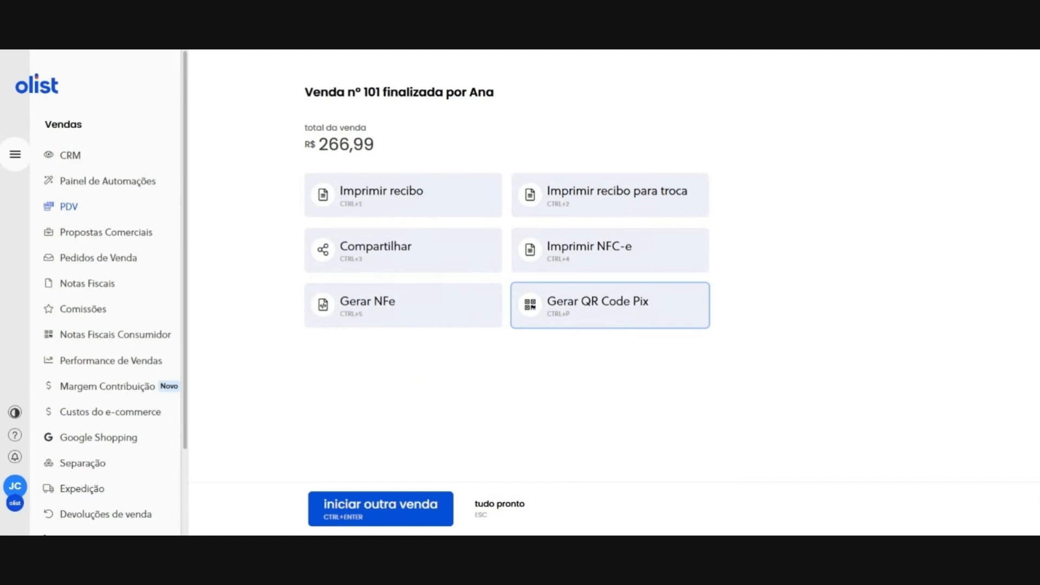
pyautogui.click(380, 516)
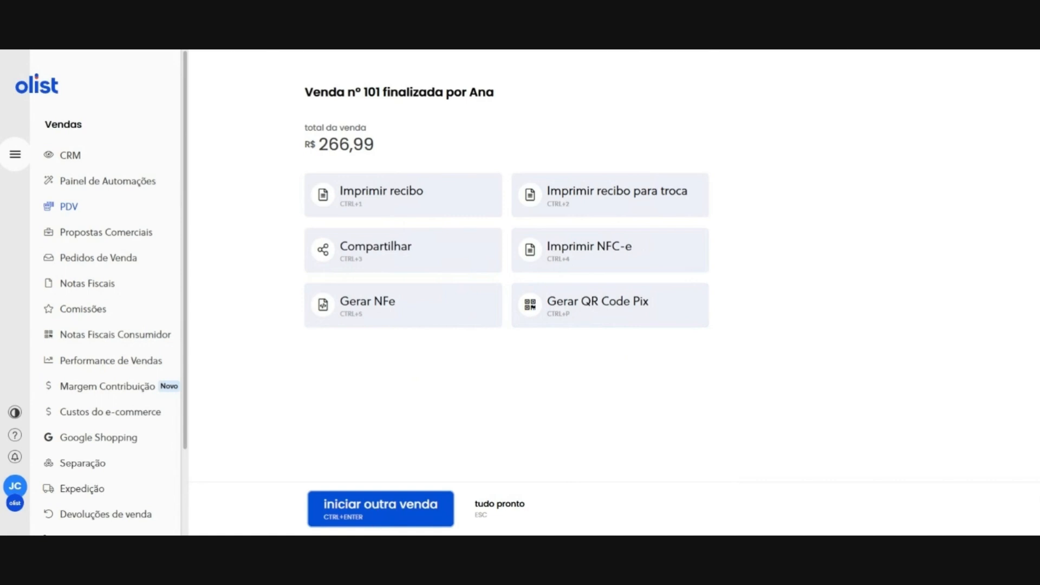
pyautogui.click(497, 515)
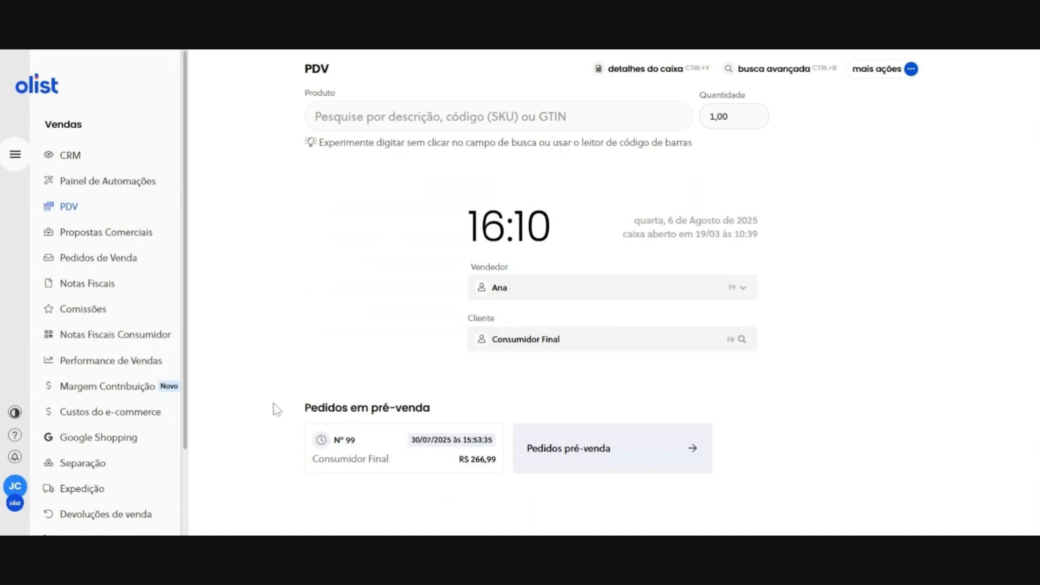
# Open the sales orders list and view the approved orders and the open orders.
pyautogui.moveTo(11, 162)
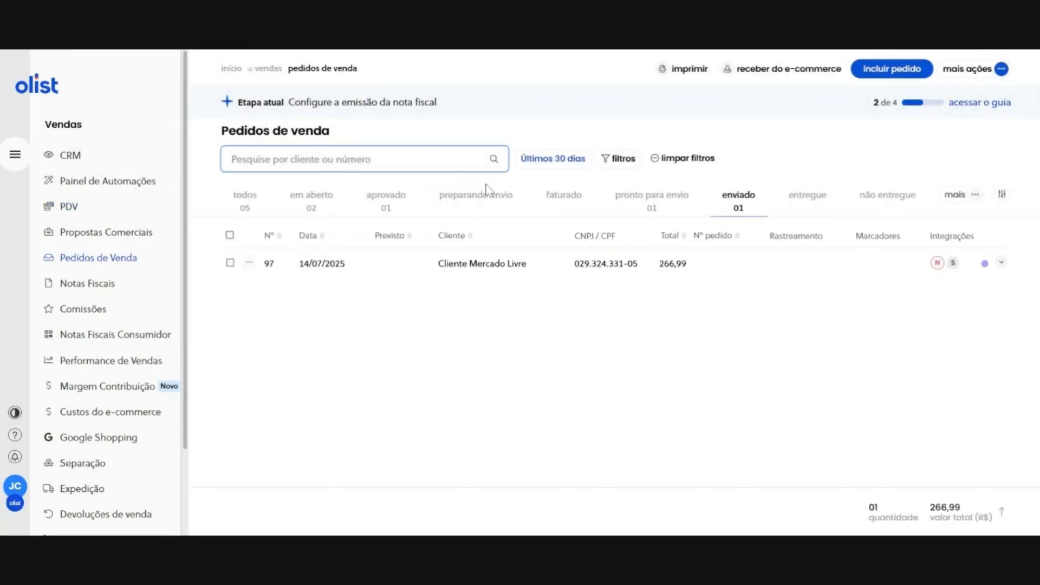
pyautogui.click(391, 200)
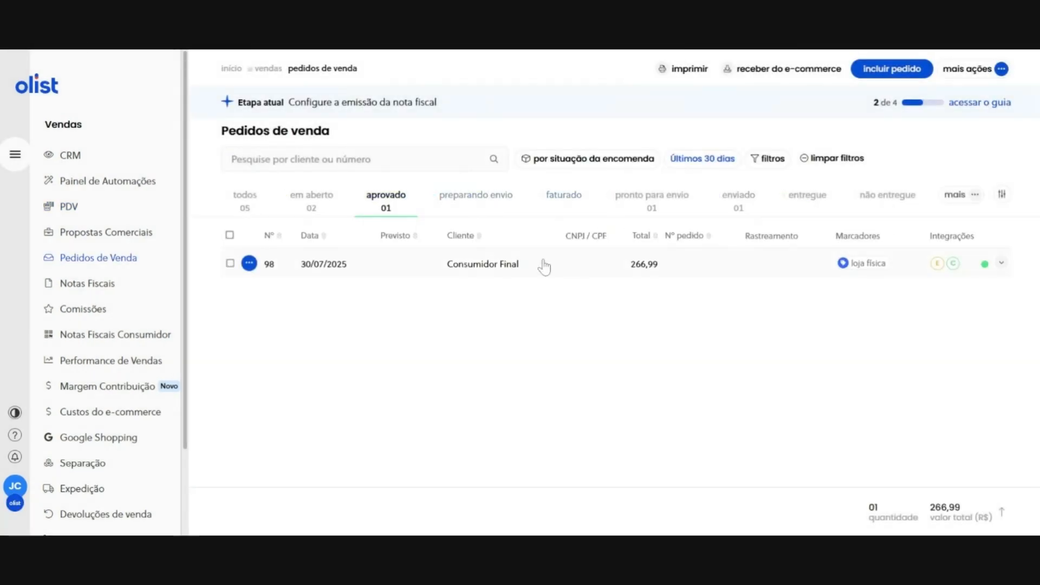
pyautogui.click(305, 200)
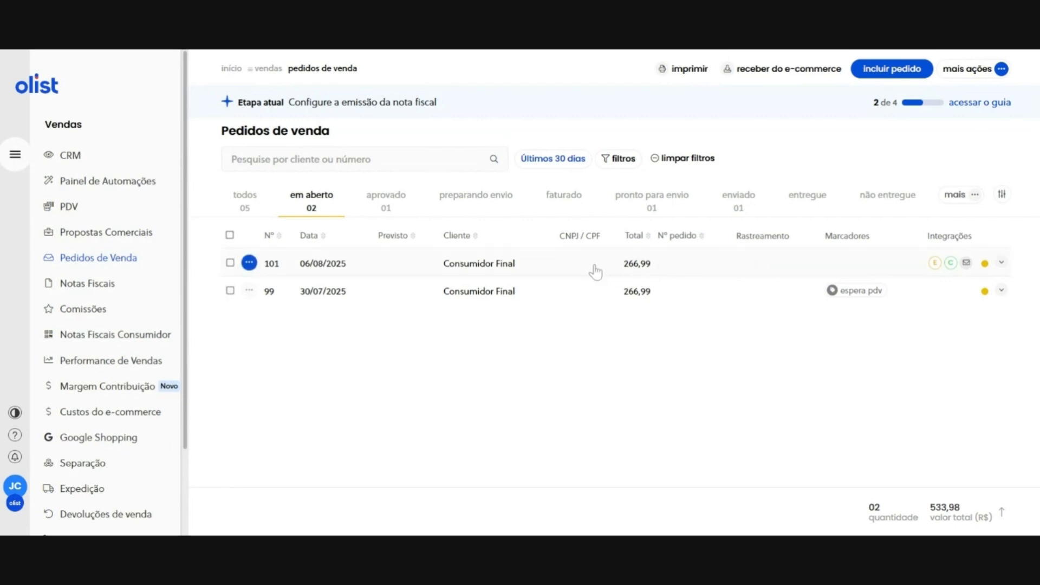
# Open the approved Consumidor Final sales order, examine its items, payment, shipping and marker details, and return to the approved orders list.
pyautogui.click(374, 210)
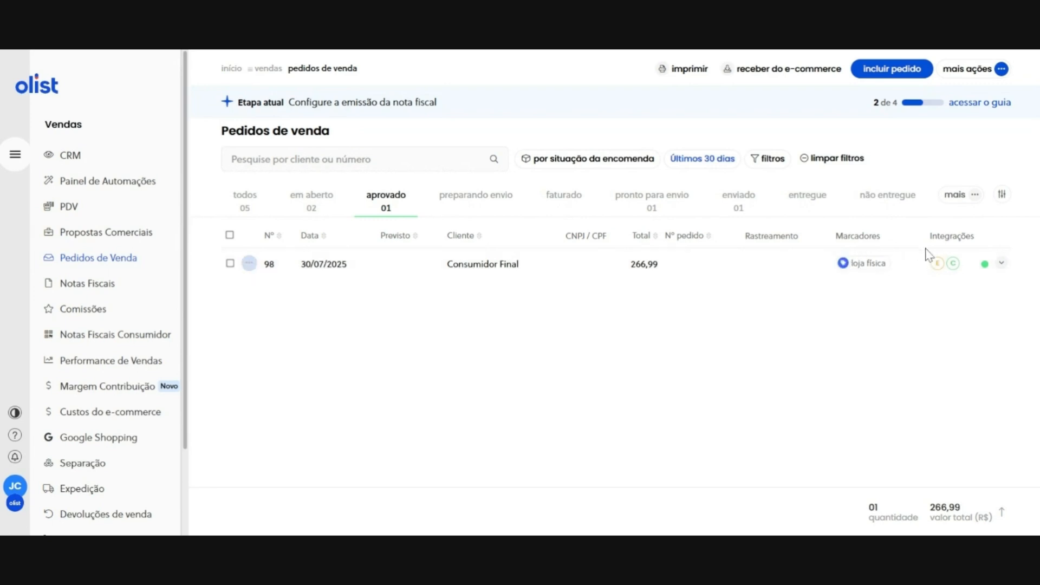
pyautogui.click(518, 275)
pyautogui.scroll(-1, 448, 338)
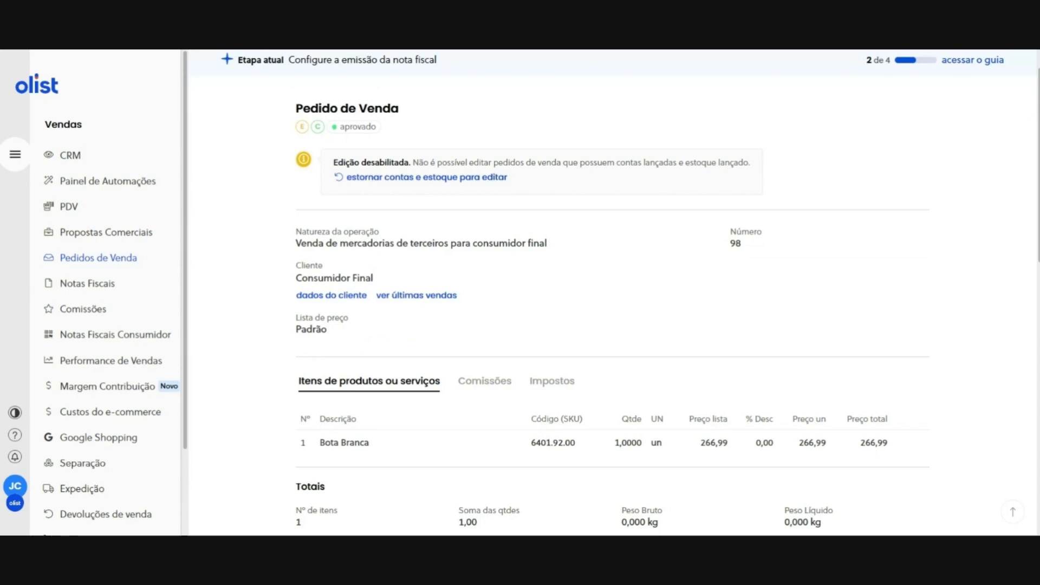
pyautogui.scroll(-12, 559, 292)
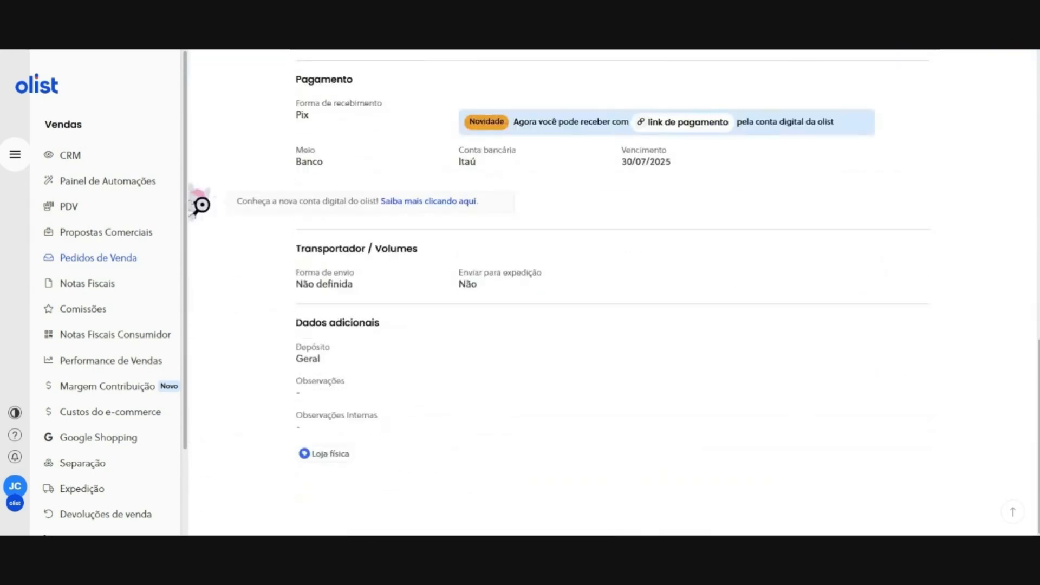
pyautogui.scroll(9, 559, 293)
pyautogui.scroll(3, 560, 293)
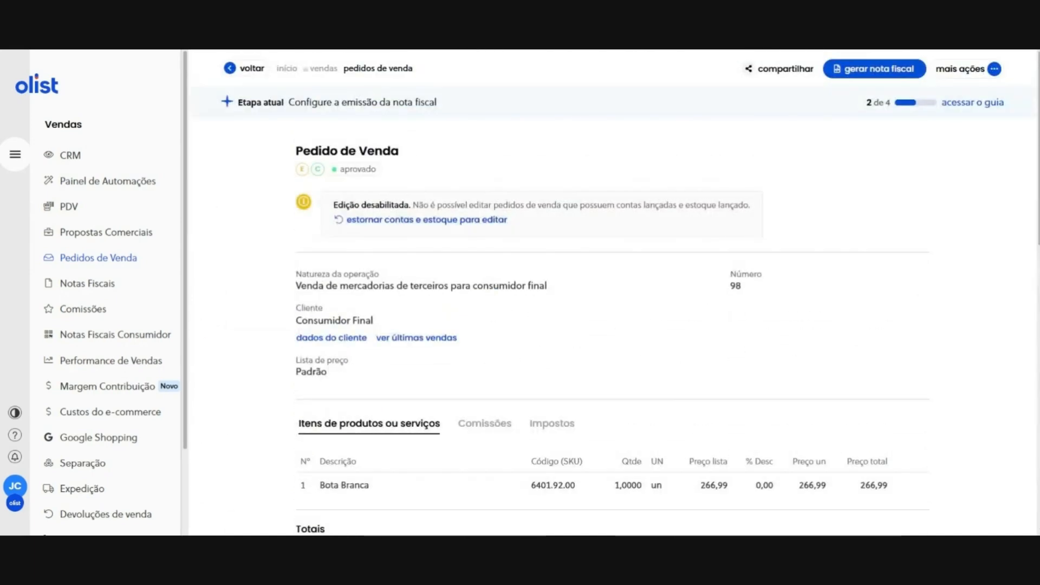
pyautogui.click(234, 67)
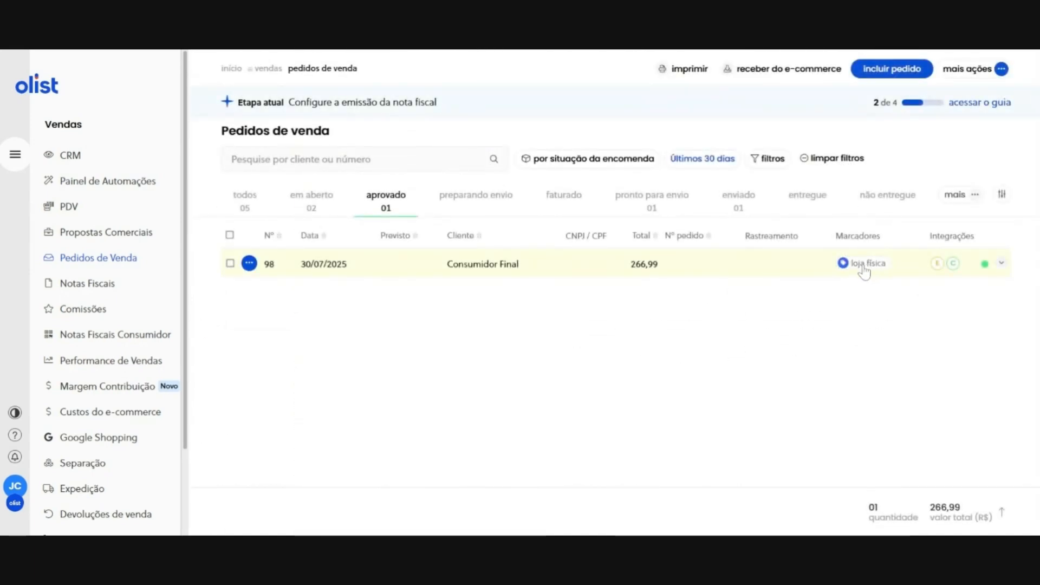
# Filter the approved sales orders by the marker Loja física.
pyautogui.click(767, 158)
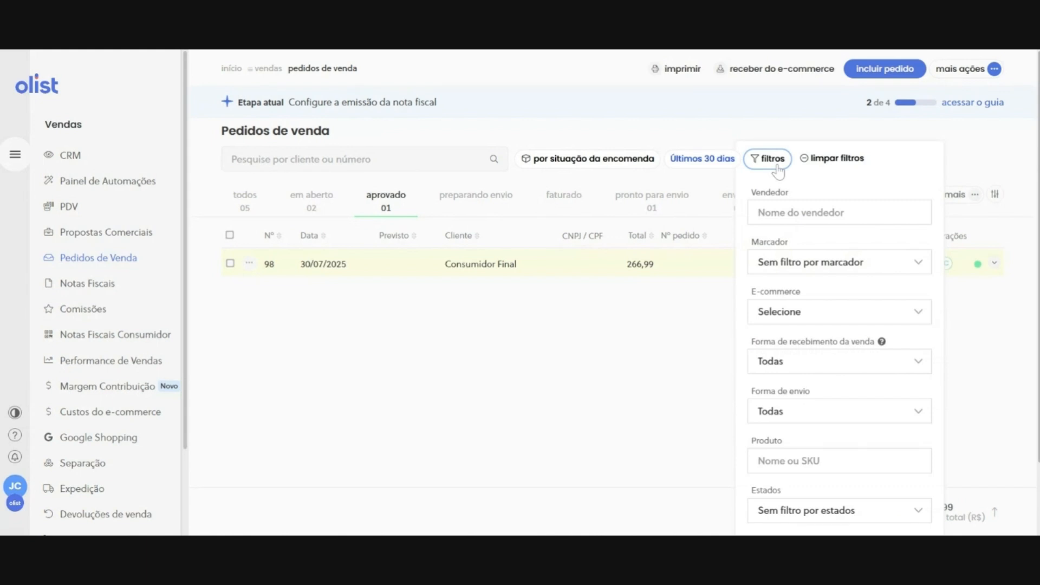
pyautogui.click(810, 275)
pyautogui.click(815, 393)
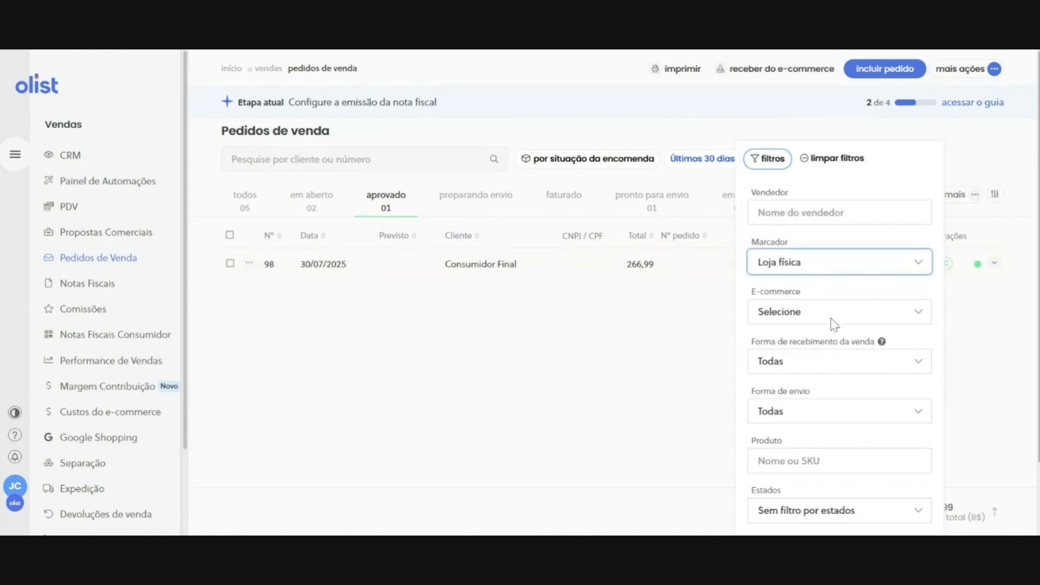
pyautogui.scroll(-2, 834, 325)
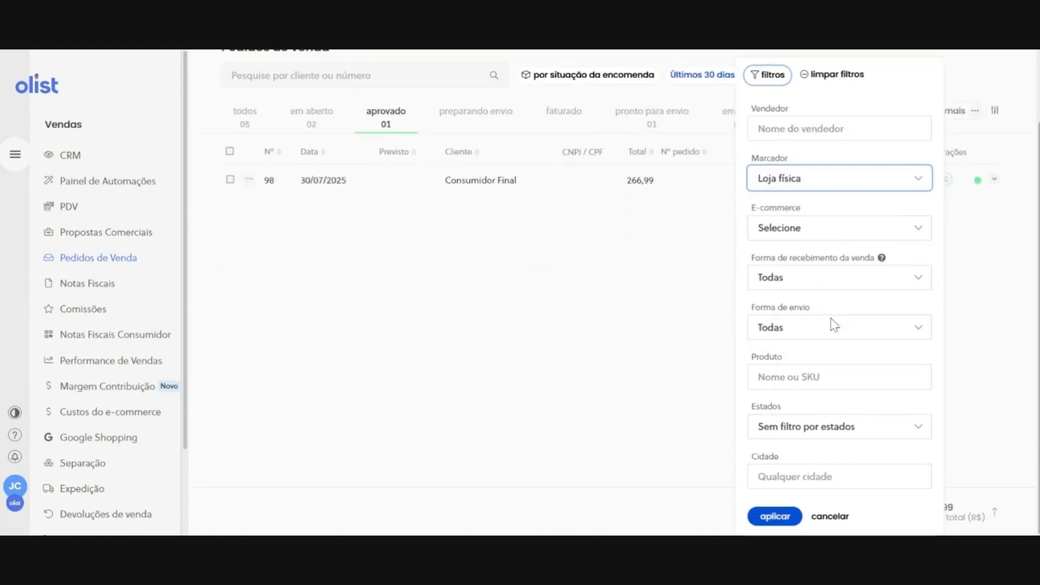
pyautogui.click(778, 521)
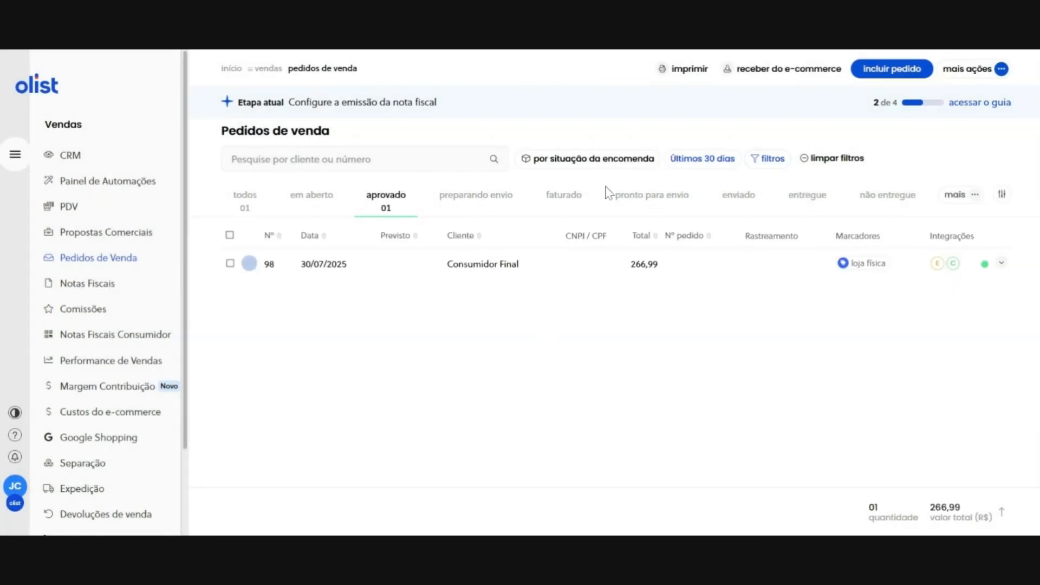